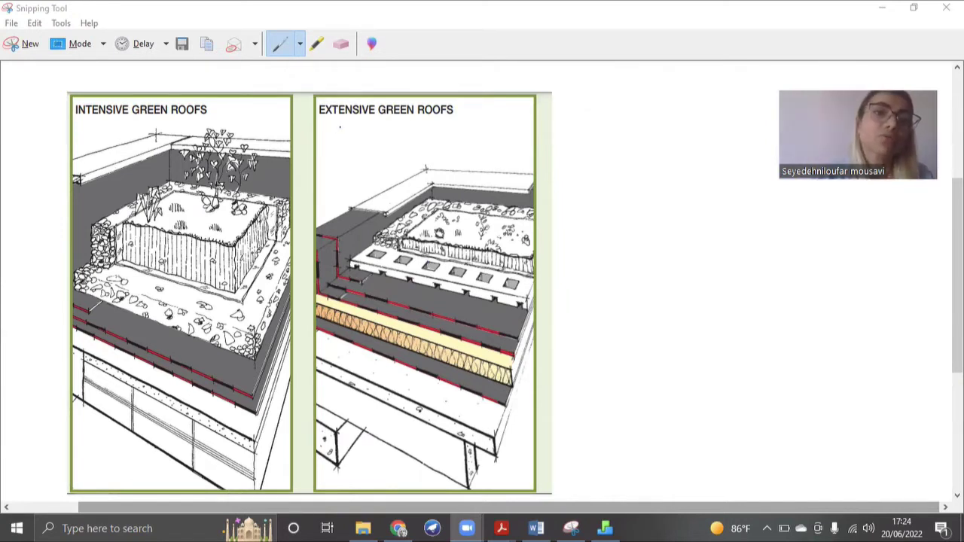
Handwrite 12 under Extensive Green Roofs and 30 under Intensive Green Roofs on the slide.
{"action": "left_click", "coordinate": [339, 131]}
{"action": "mouse_move", "coordinate": [348, 128]}
{"action": "left_mouse_down"}
{"action": "mouse_move", "coordinate": [351, 147]}
{"action": "mouse_move", "coordinate": [365, 144]}
{"action": "left_mouse_up"}
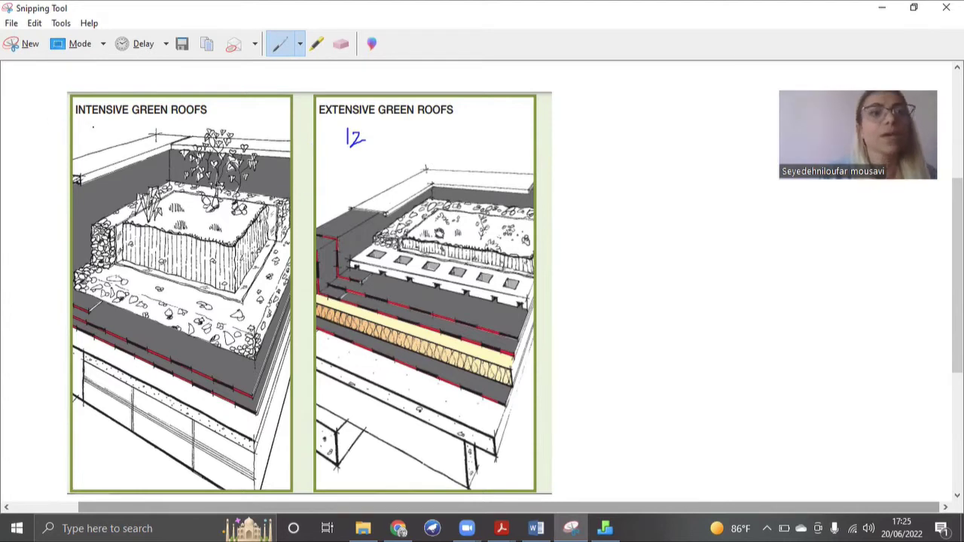
{"action": "mouse_move", "coordinate": [92, 126]}
{"action": "left_mouse_down"}
{"action": "mouse_move", "coordinate": [109, 136]}
{"action": "mouse_move", "coordinate": [96, 148]}
{"action": "mouse_move", "coordinate": [121, 125]}
{"action": "mouse_move", "coordinate": [132, 128]}
{"action": "mouse_move", "coordinate": [121, 143]}
{"action": "mouse_move", "coordinate": [124, 132]}
{"action": "left_mouse_up"}
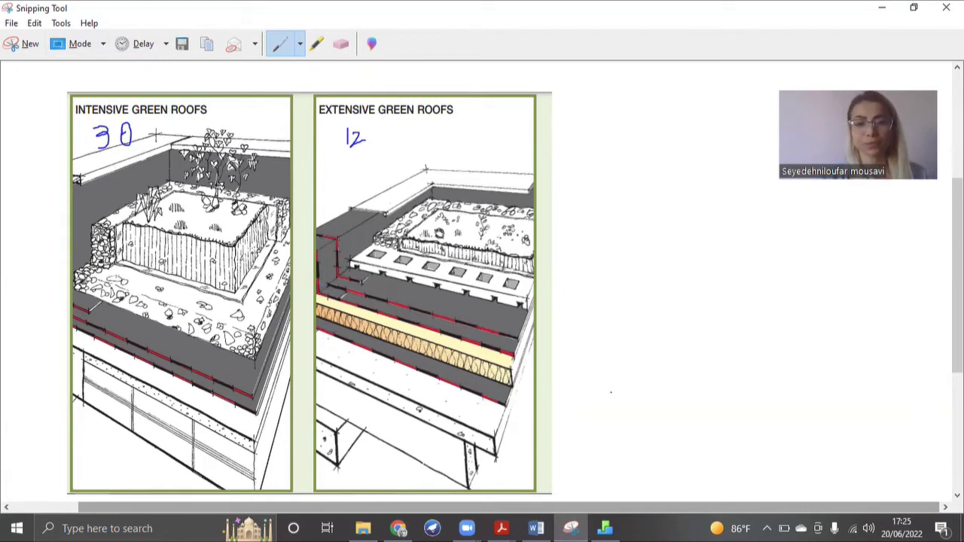
{"action": "left_click", "coordinate": [605, 528]}
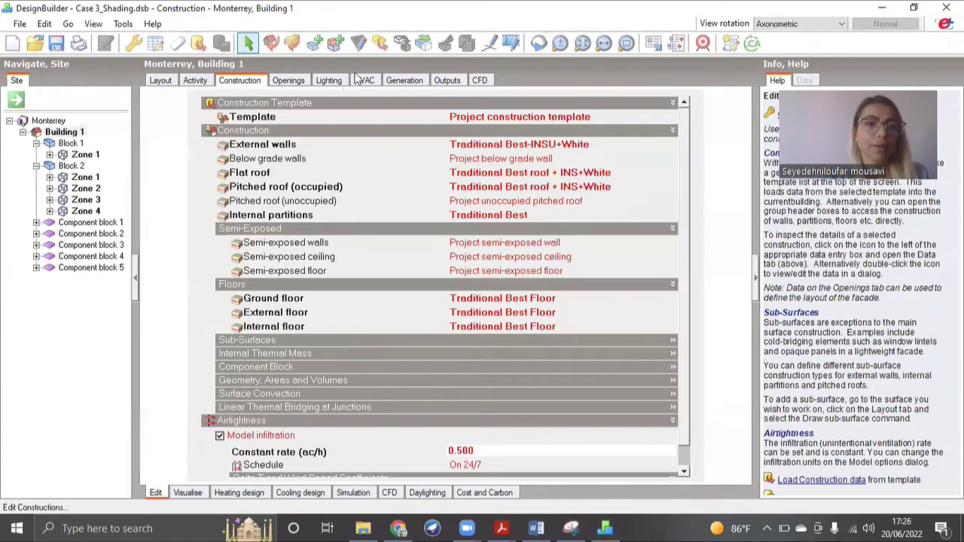
Open the Traditional Best roof + INS+White flat roof construction for editing.
{"action": "left_click", "coordinate": [525, 175]}
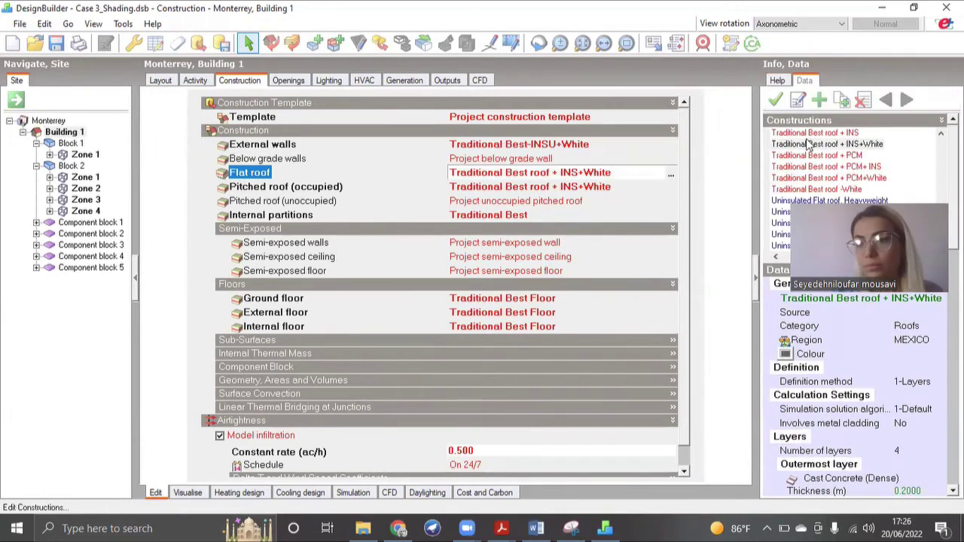
{"action": "left_click", "coordinate": [800, 101]}
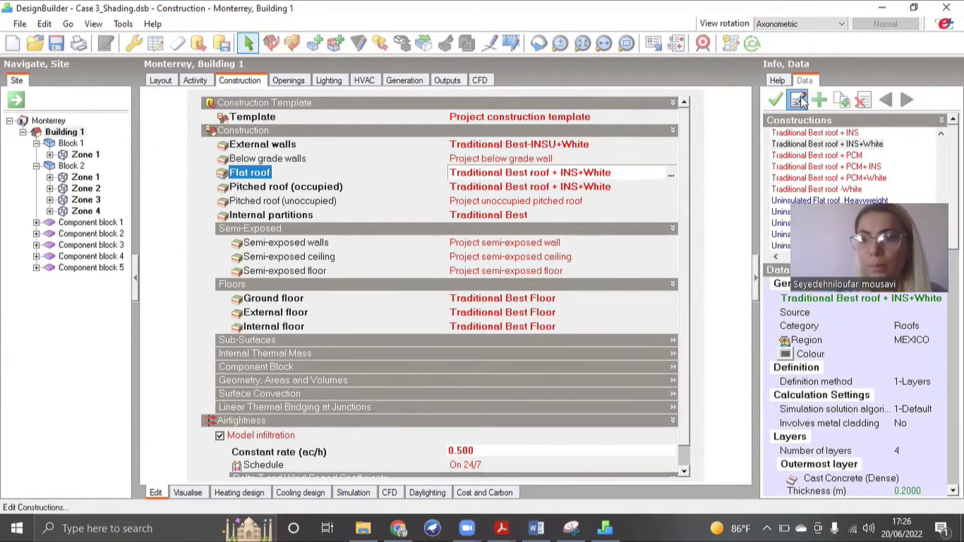
{"action": "left_click", "coordinate": [727, 359]}
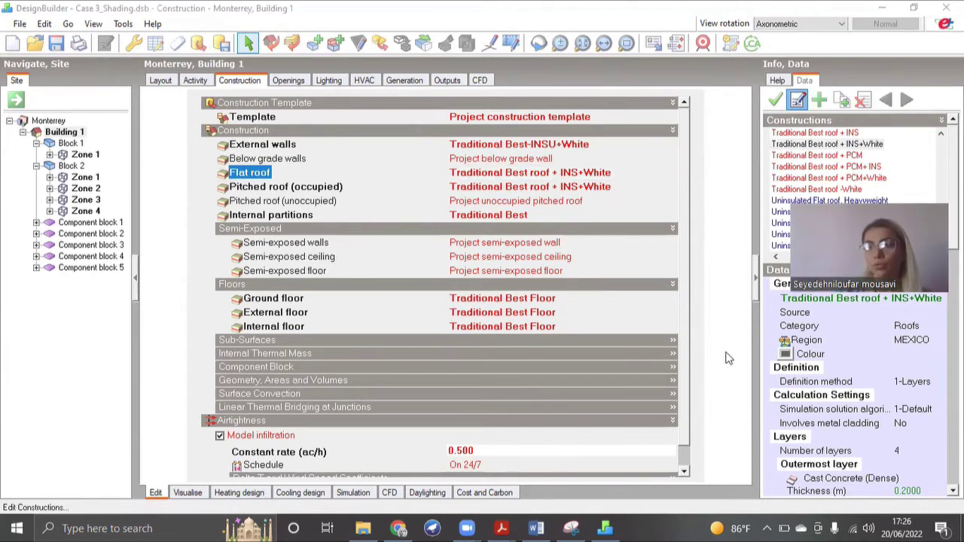
{"action": "left_click", "coordinate": [798, 100]}
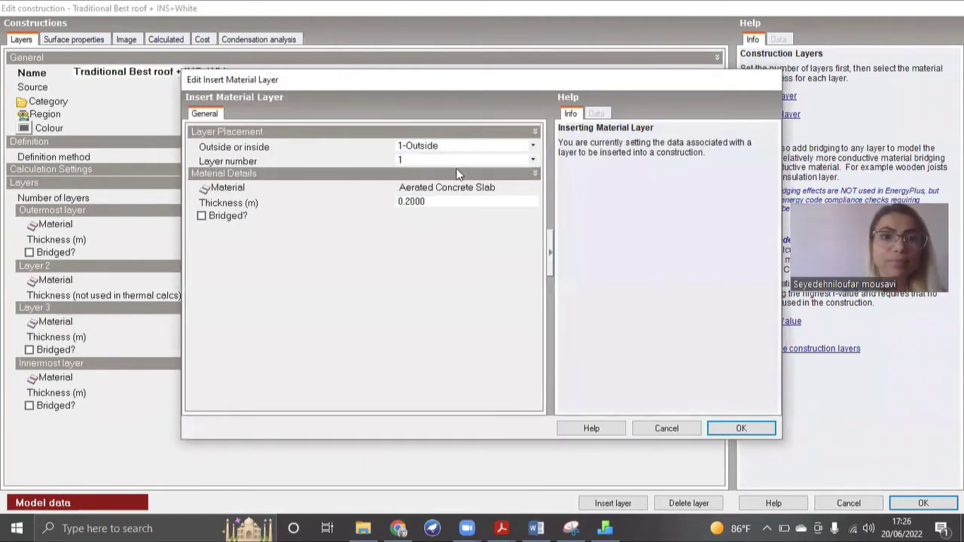
Insert a new outermost Aerated Concrete Slab layer, 0.2000 m thick.
{"action": "left_click", "coordinate": [475, 194]}
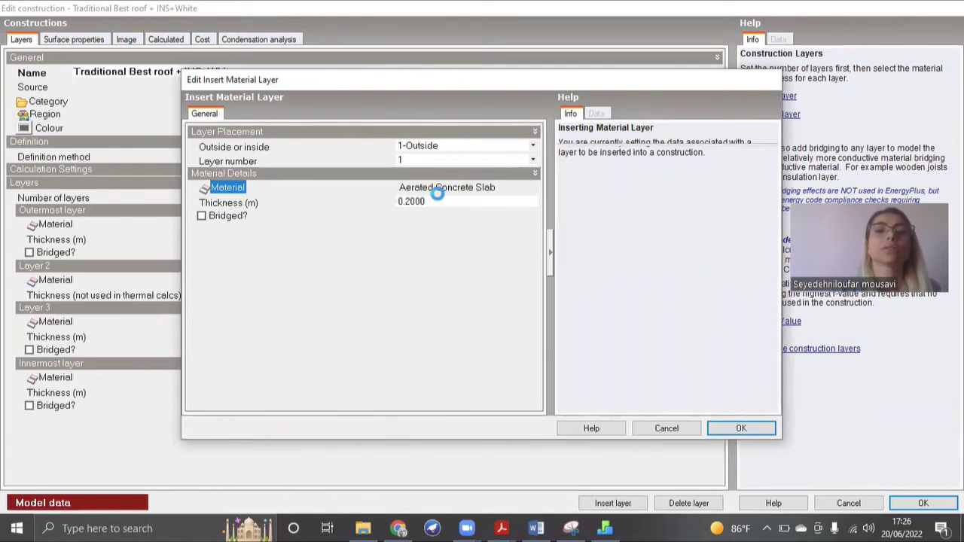
{"action": "left_click", "coordinate": [765, 428]}
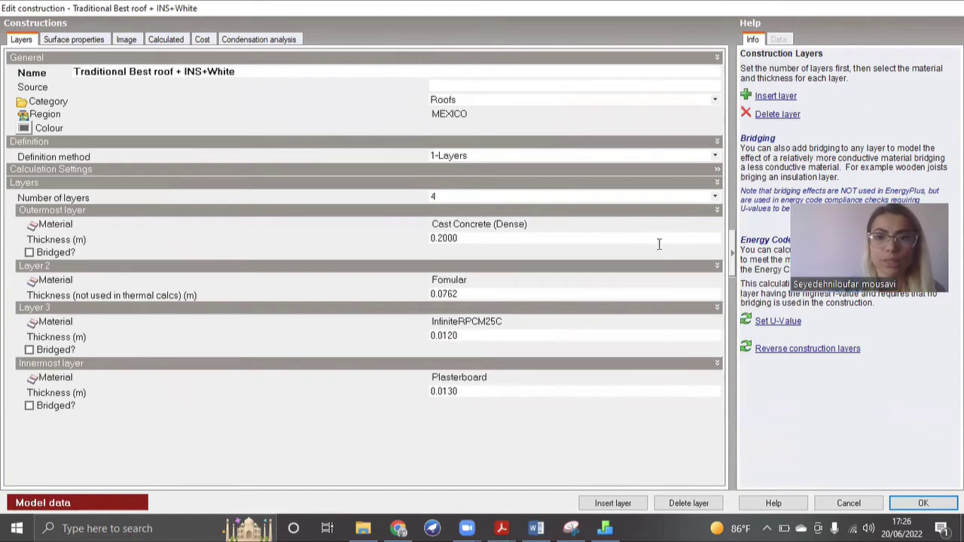
{"action": "left_click", "coordinate": [540, 224]}
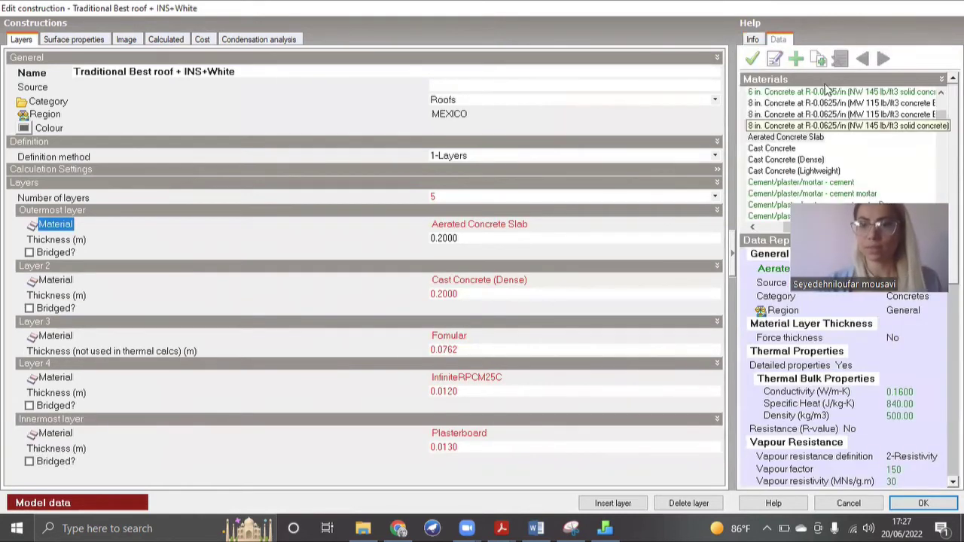
Duplicate the Aerated Concrete Slab material in the materials list.
{"action": "left_click", "coordinate": [821, 62]}
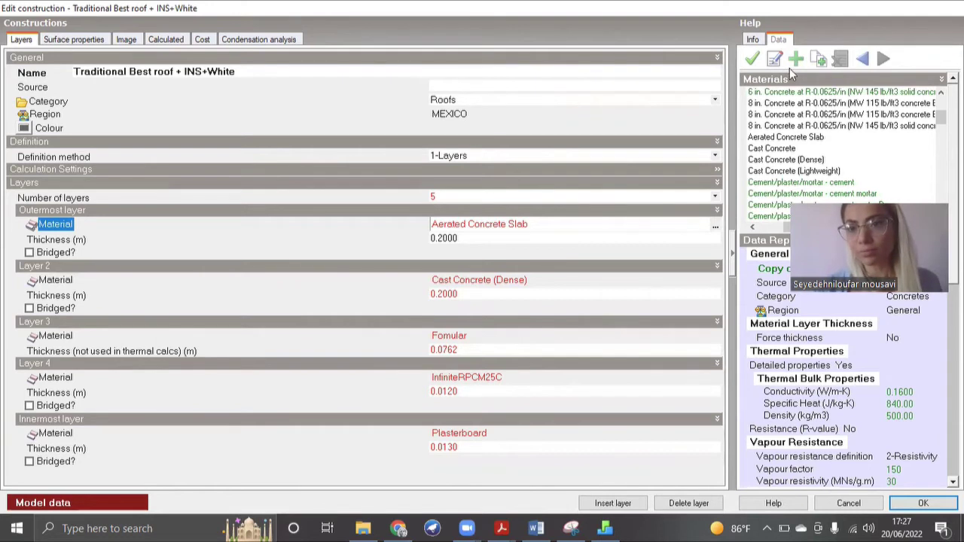
{"action": "scroll", "coordinate": [817, 141], "scroll_direction": "up", "scroll_amount": 1}
{"action": "scroll", "coordinate": [818, 141], "scroll_direction": "up", "scroll_amount": 3}
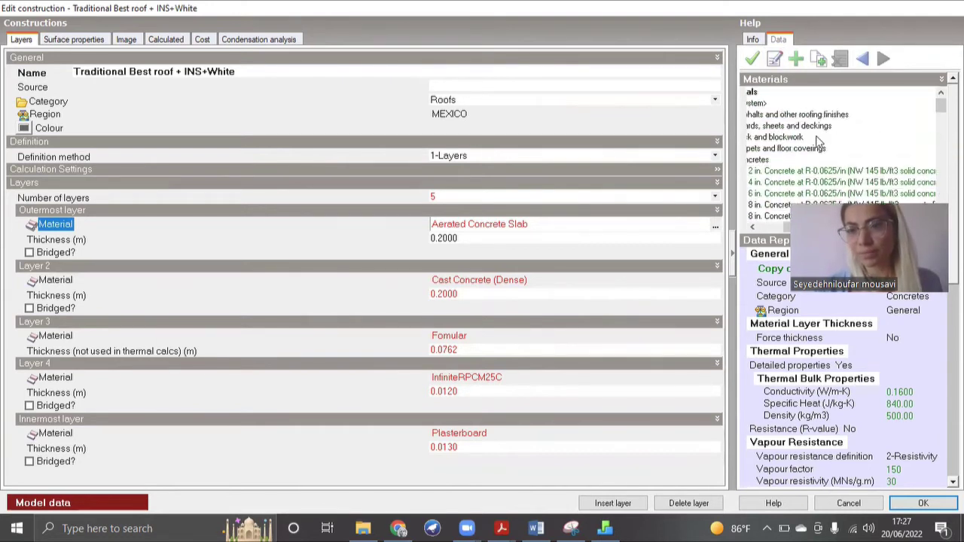
{"action": "scroll", "coordinate": [813, 149], "scroll_direction": "left", "scroll_amount": 3}
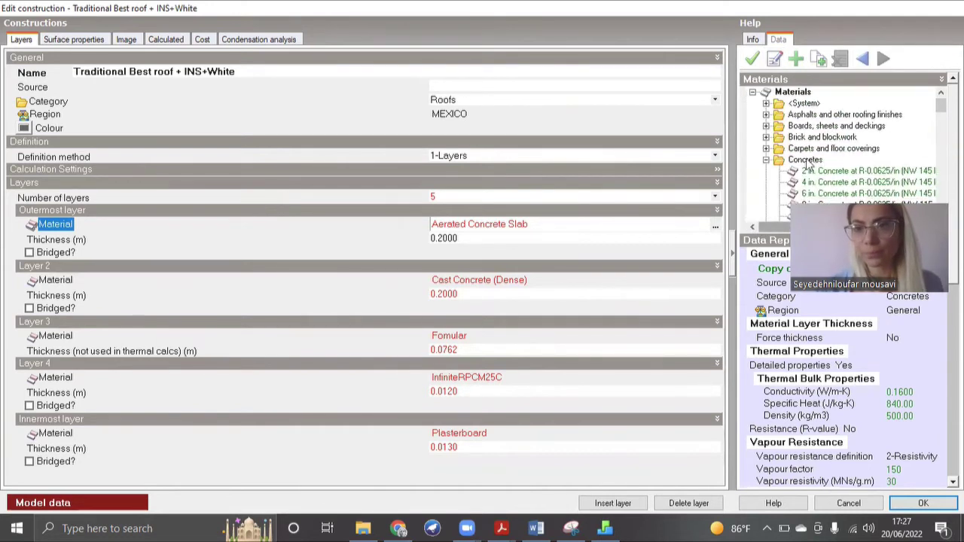
{"action": "scroll", "coordinate": [808, 151], "scroll_direction": "down", "scroll_amount": 5}
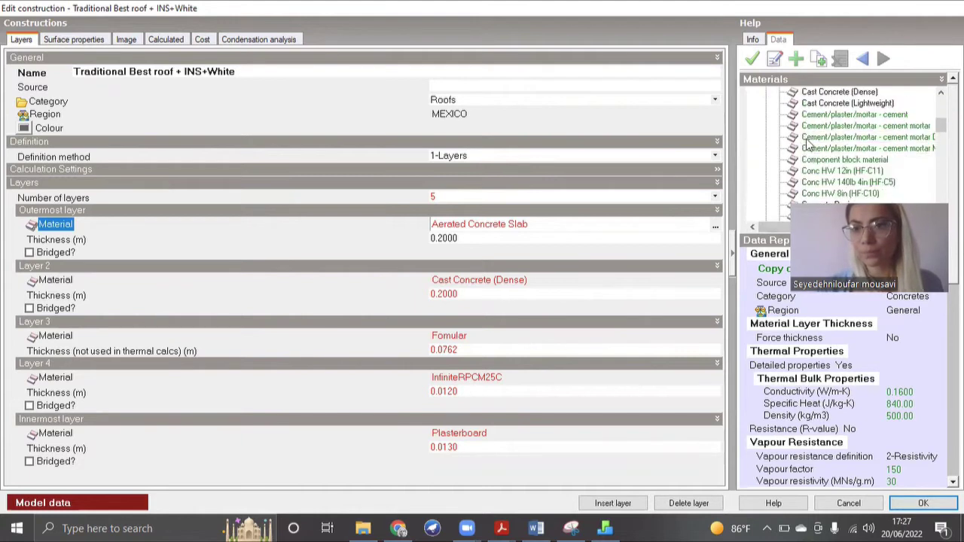
{"action": "scroll", "coordinate": [814, 140], "scroll_direction": "down", "scroll_amount": 1}
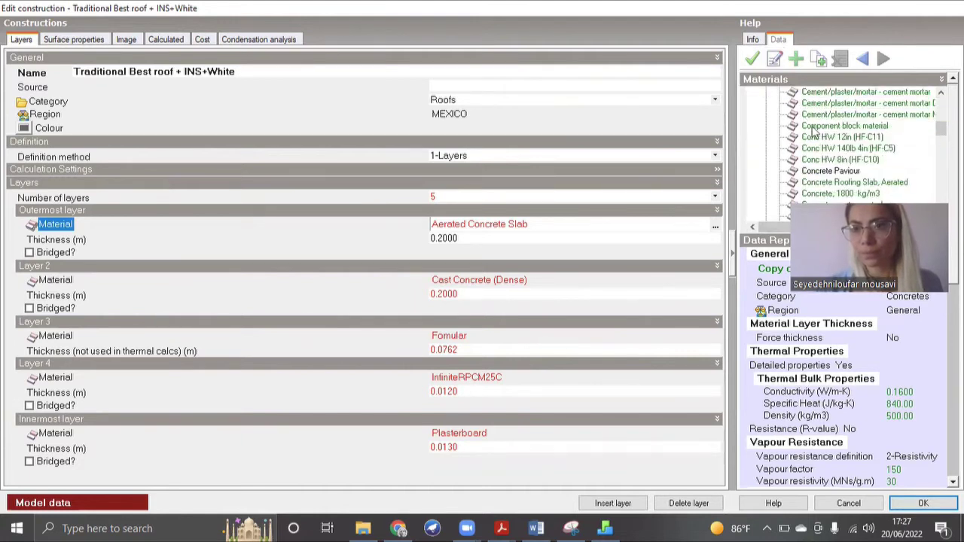
Rename the copied concrete material to 'Green roof-Sample' and save it.
{"action": "left_click", "coordinate": [774, 59]}
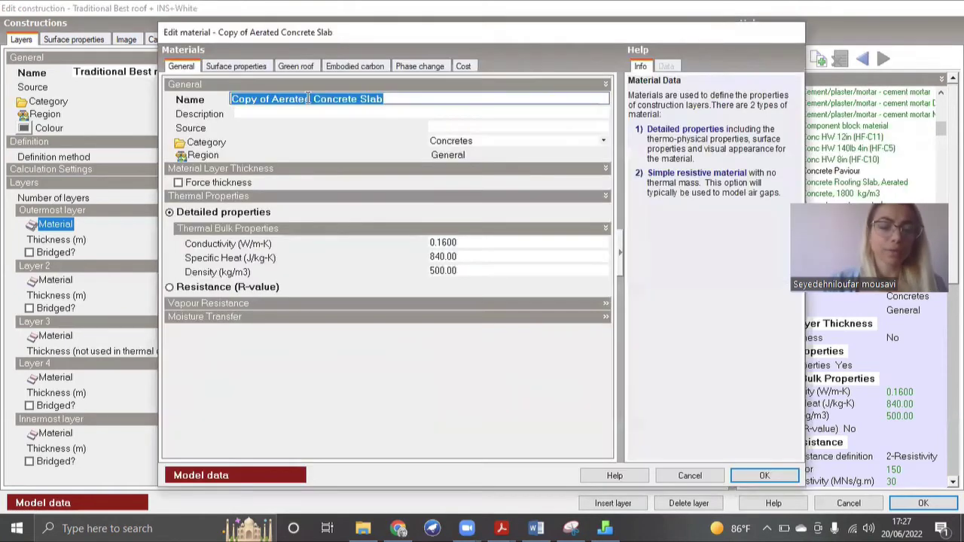
{"action": "type", "text": "Green roo"}
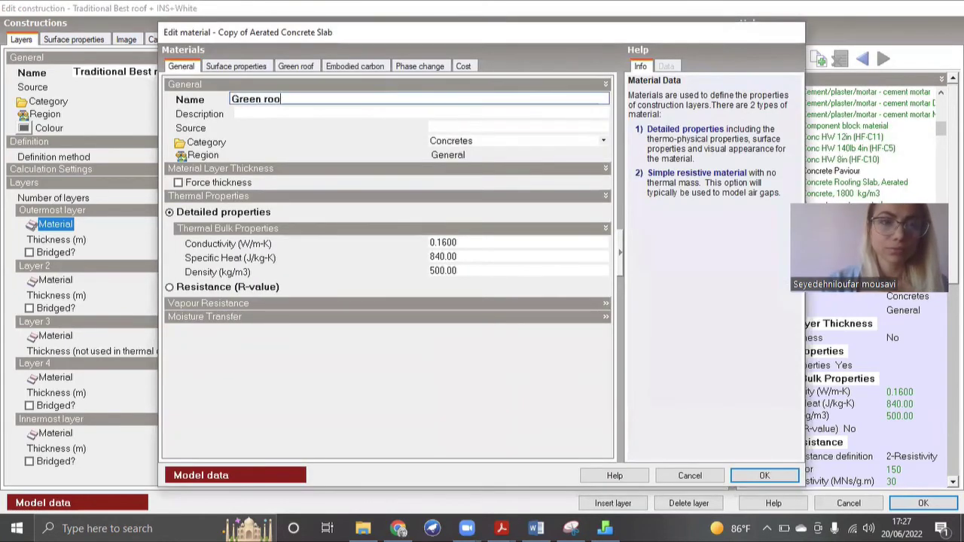
{"action": "type", "text": "f-Samp"}
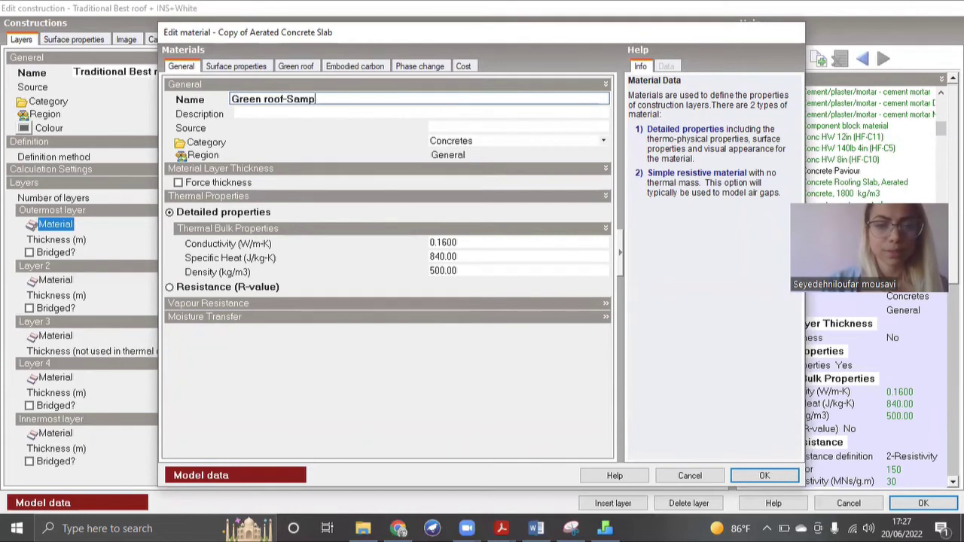
{"action": "type", "text": "le"}
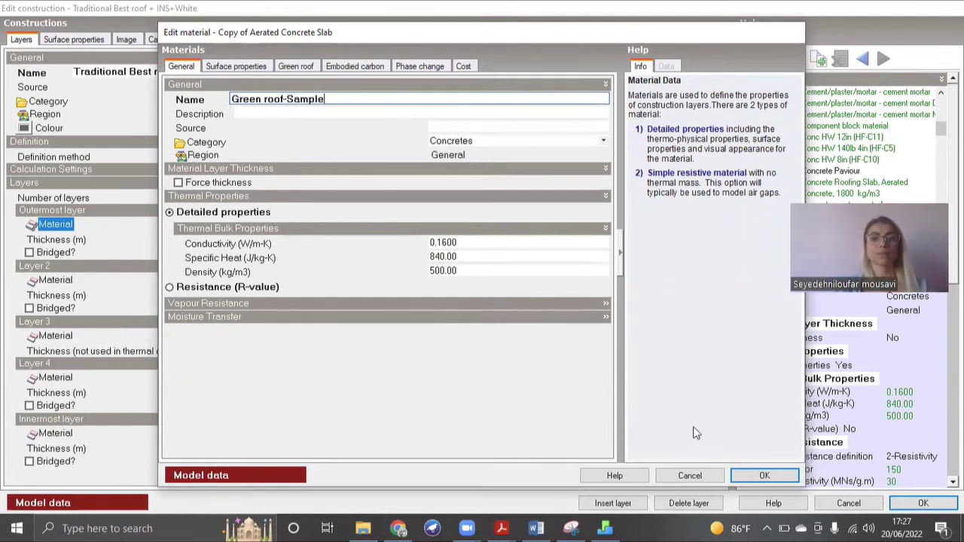
{"action": "left_click", "coordinate": [776, 475]}
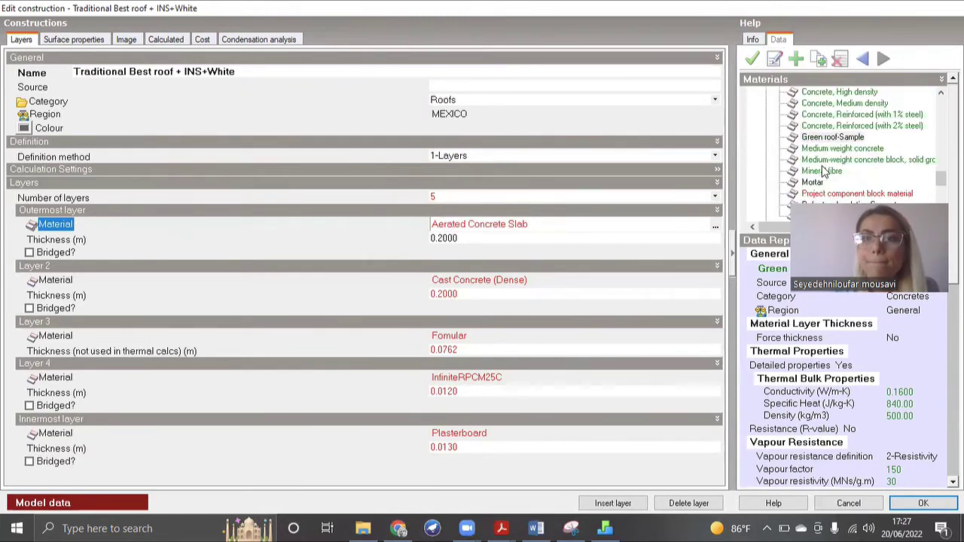
Assign Green roof-Sample to the outermost layer and close its material editor unchanged.
{"action": "double_click", "coordinate": [827, 138]}
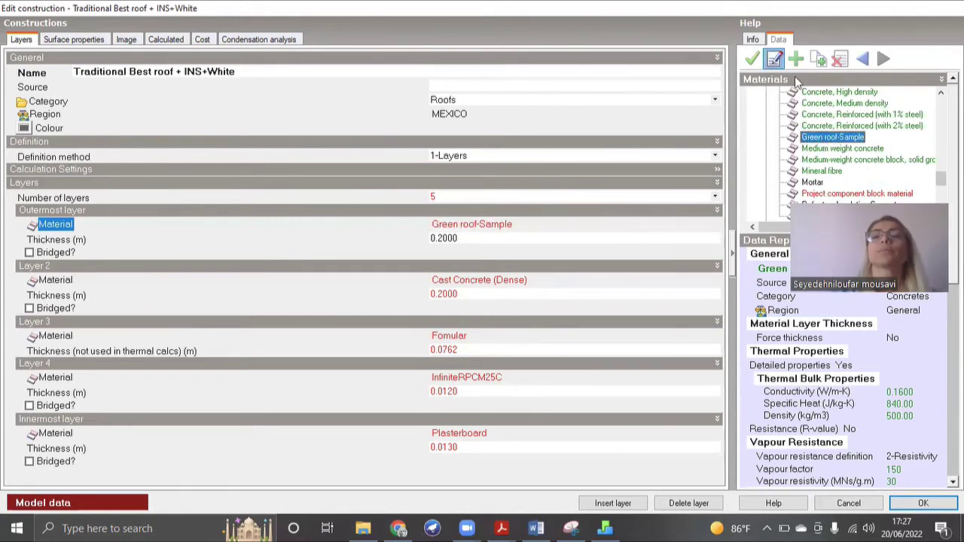
{"action": "double_click", "coordinate": [471, 224]}
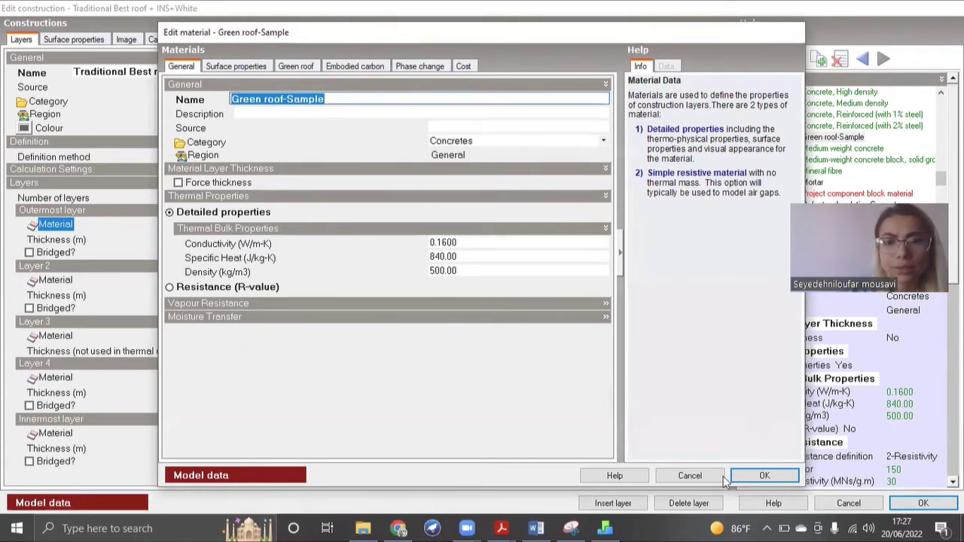
{"action": "left_click", "coordinate": [517, 140]}
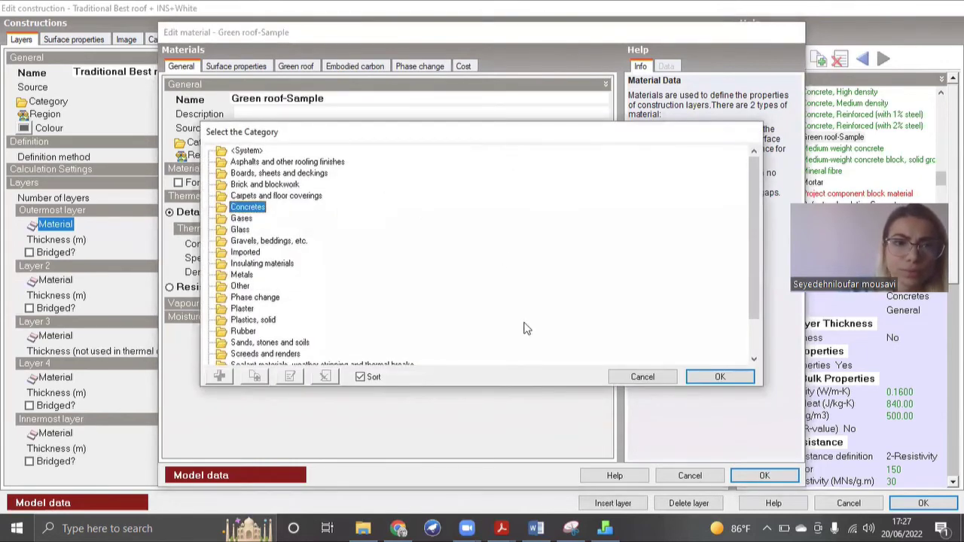
{"action": "left_click", "coordinate": [642, 375]}
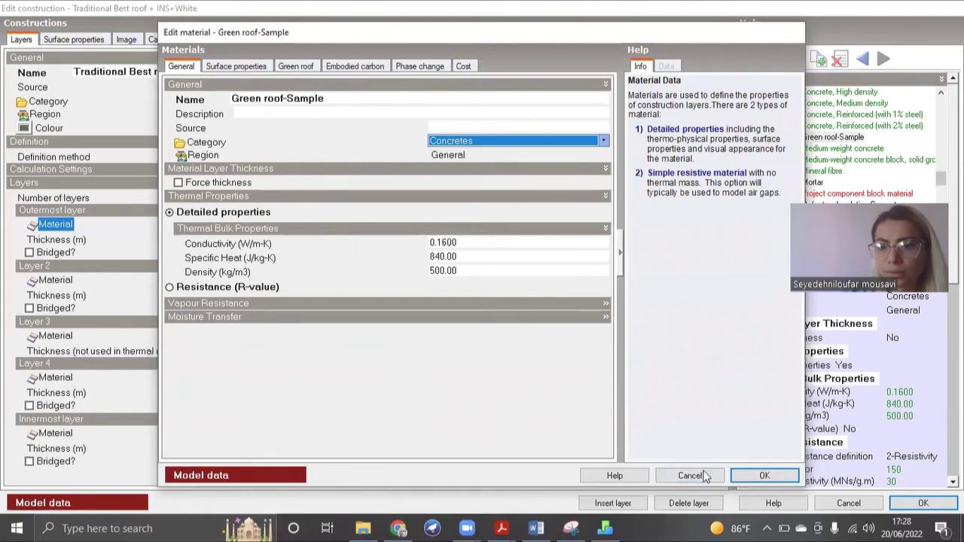
{"action": "left_click", "coordinate": [703, 475]}
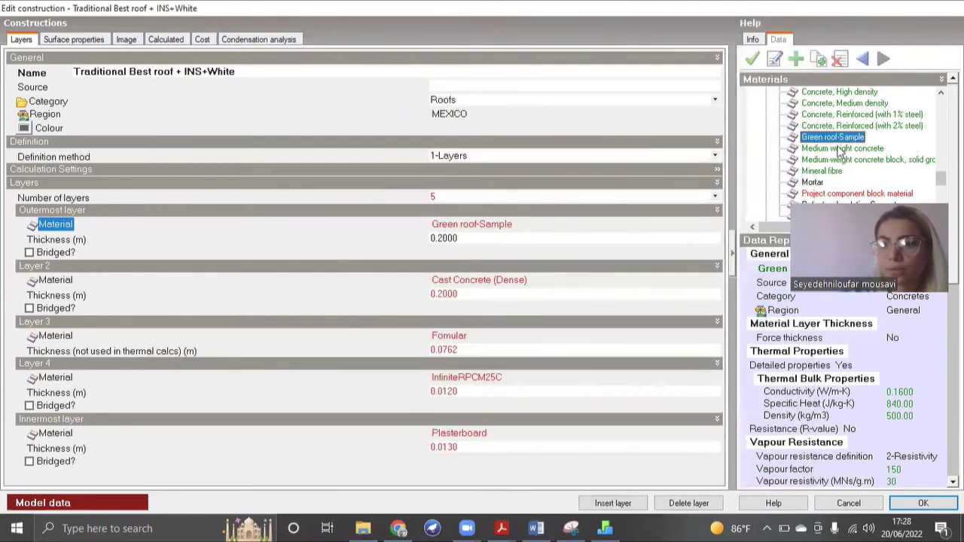
Duplicate the 12 in. Soil at R-0.104/ in. material under Sands, stones and soils.
{"action": "scroll", "coordinate": [840, 151], "scroll_direction": "up", "scroll_amount": 10}
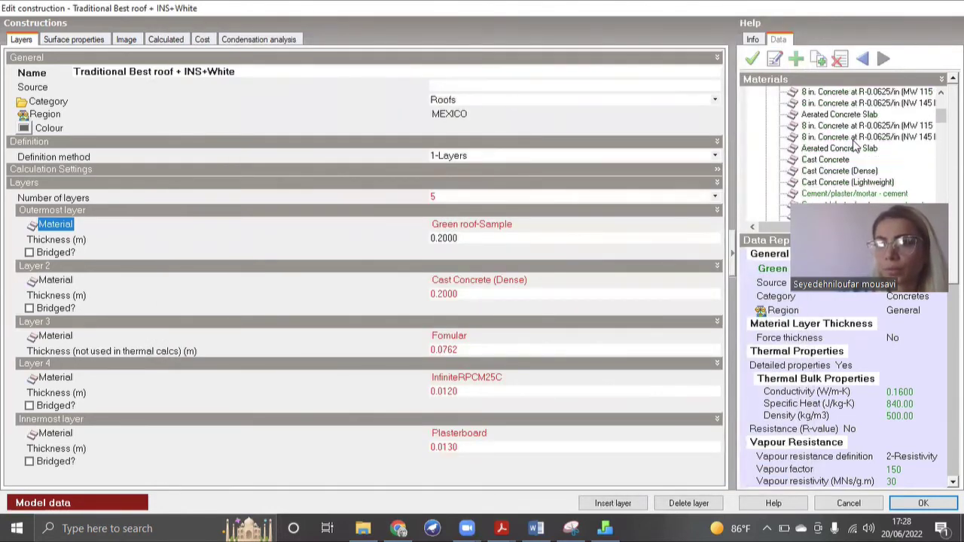
{"action": "left_click", "coordinate": [766, 160]}
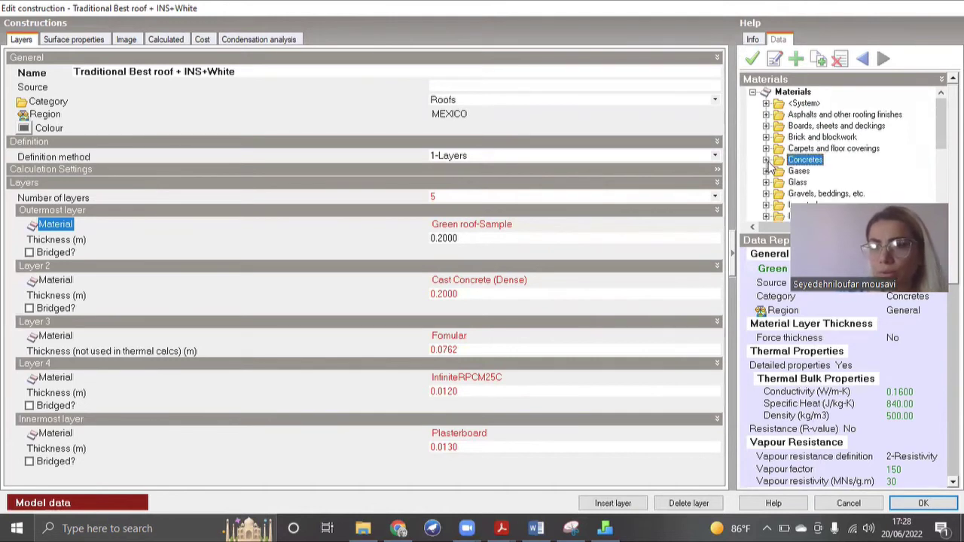
{"action": "scroll", "coordinate": [775, 169], "scroll_direction": "down", "scroll_amount": 4}
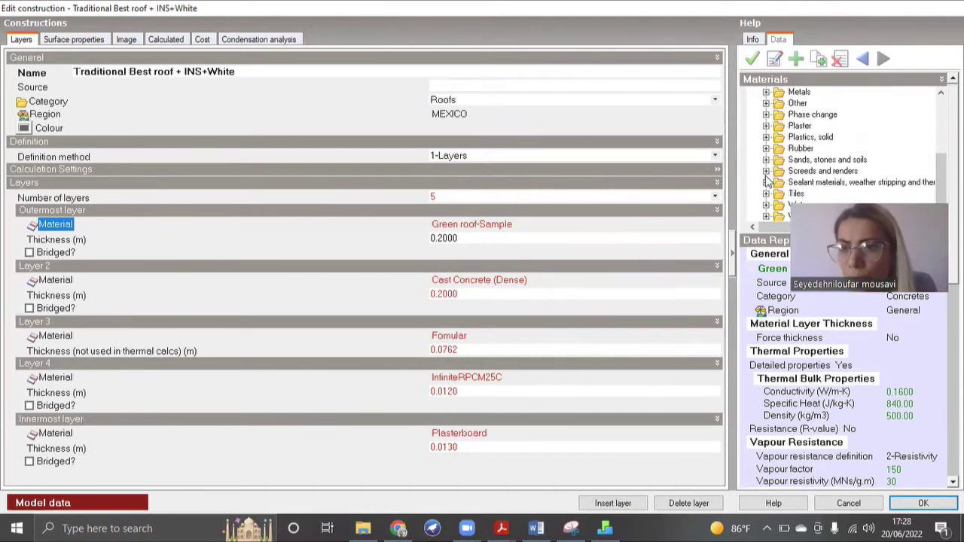
{"action": "left_click", "coordinate": [766, 160]}
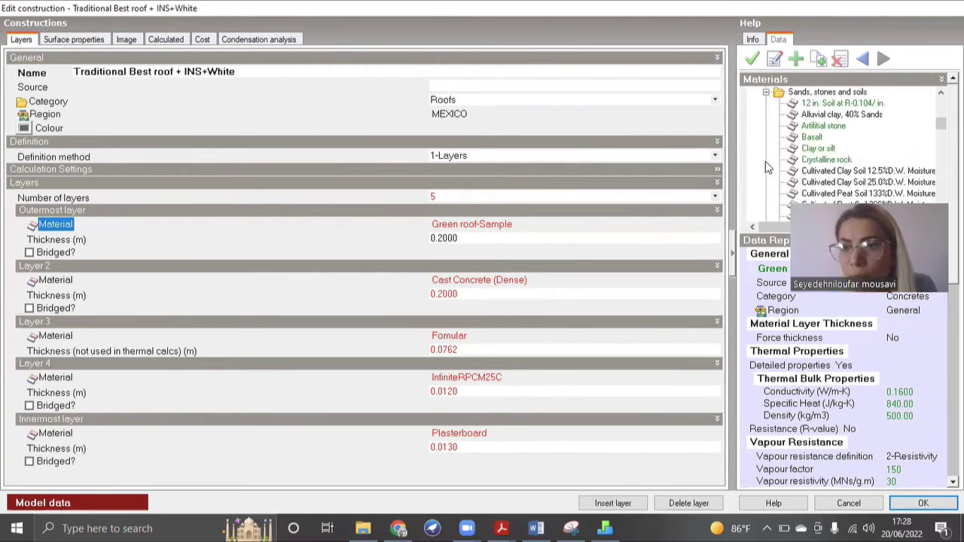
{"action": "left_click", "coordinate": [823, 106]}
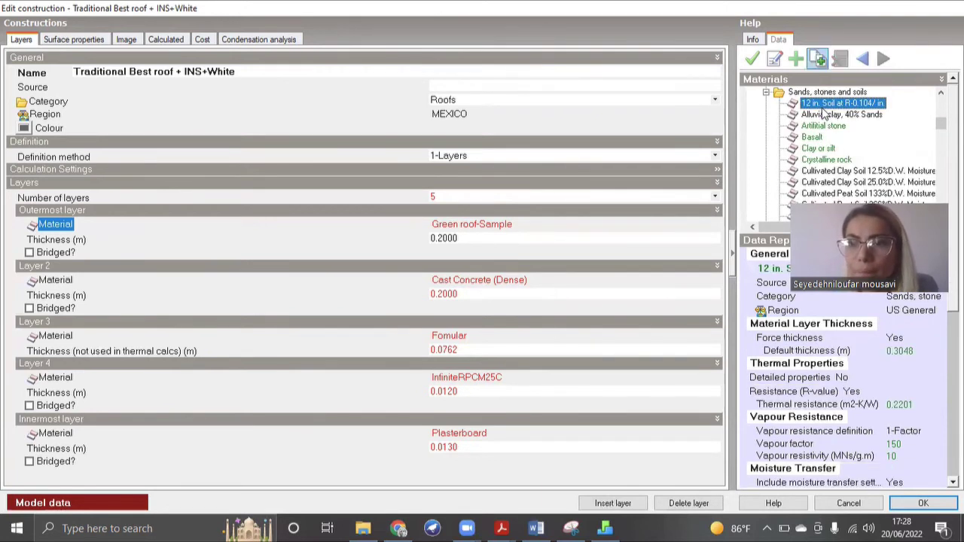
{"action": "double_click", "coordinate": [822, 112]}
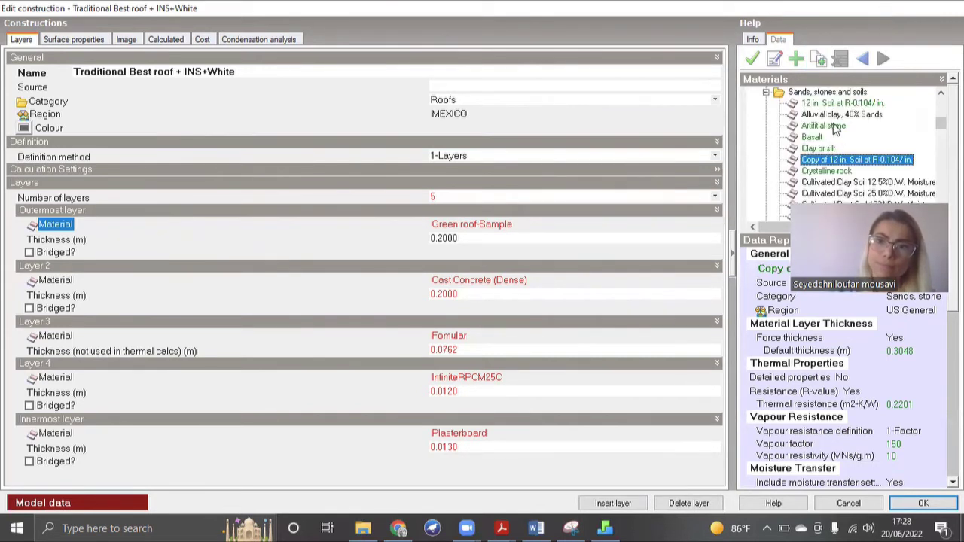
Name the copied soil material 'Green roof-soil' in its material editor.
{"action": "left_click", "coordinate": [802, 68]}
{"action": "type", "text": "G"}
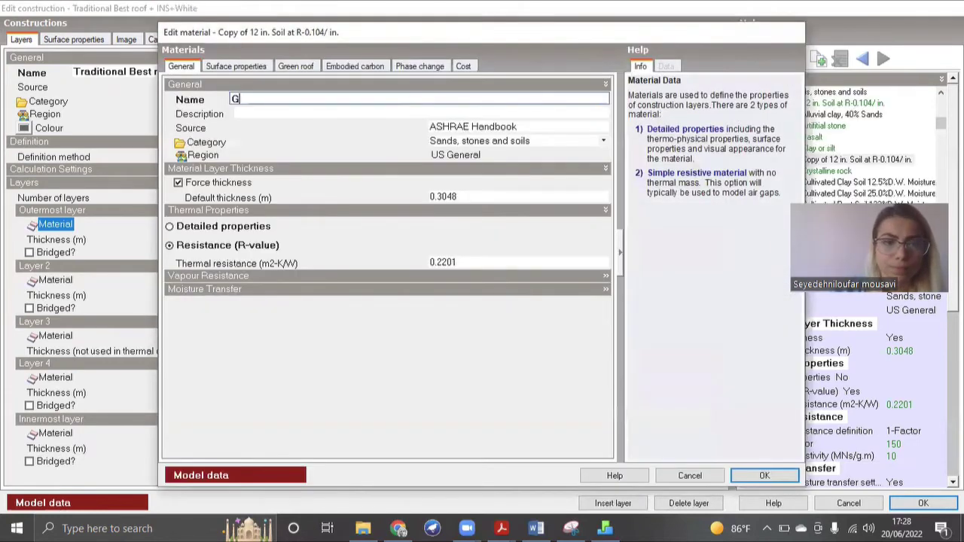
{"action": "type", "text": "reen roof-soil"}
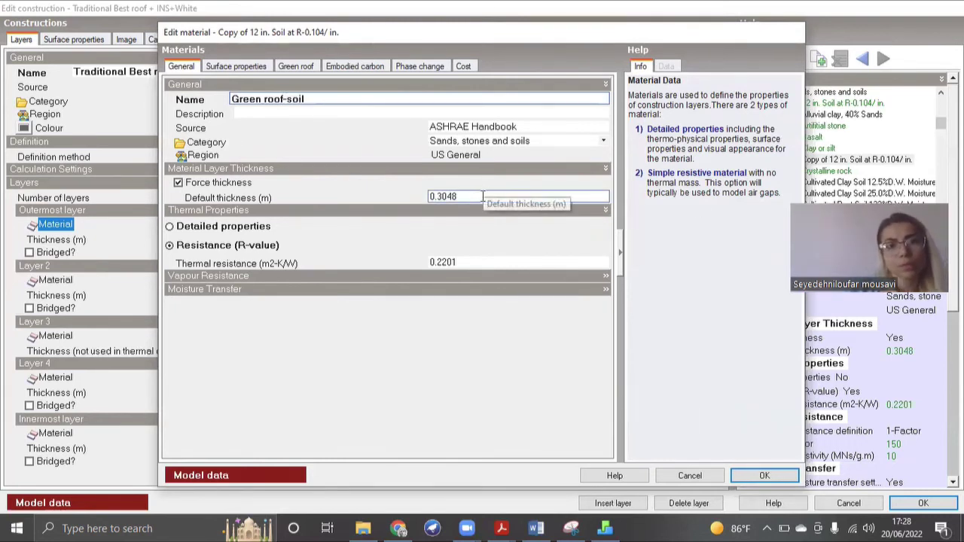
{"action": "left_click_drag", "start_coordinate": [482, 196], "coordinate": [433, 196]}
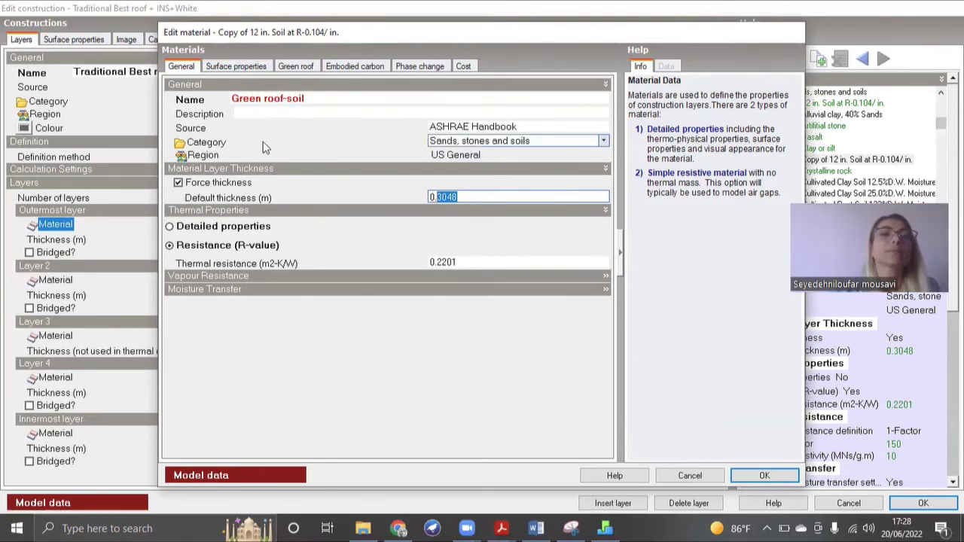
{"action": "left_click", "coordinate": [218, 72]}
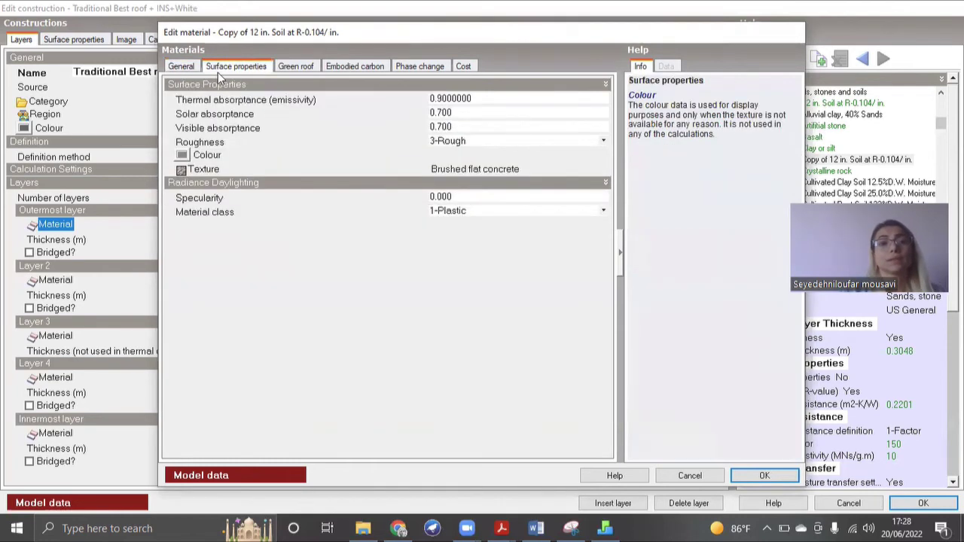
Mark Green roof-soil as a green roof with plant height 0.1000 m and LAI 2.7000.
{"action": "left_click", "coordinate": [311, 70]}
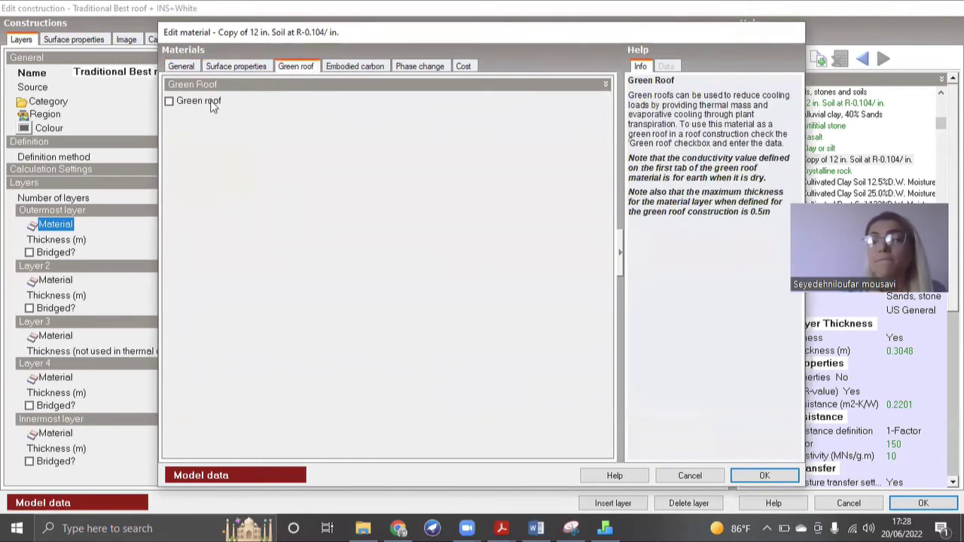
{"action": "left_click", "coordinate": [213, 106]}
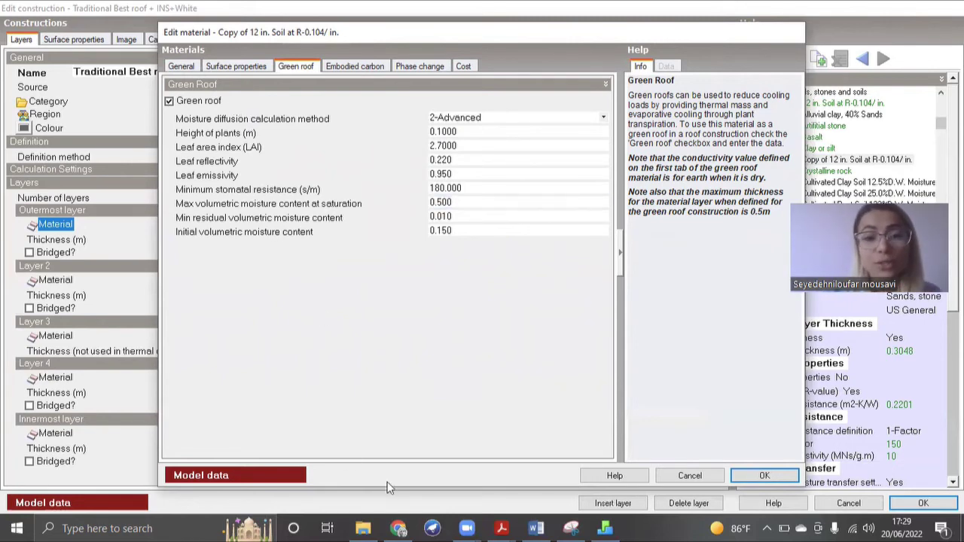
{"action": "left_click", "coordinate": [399, 528]}
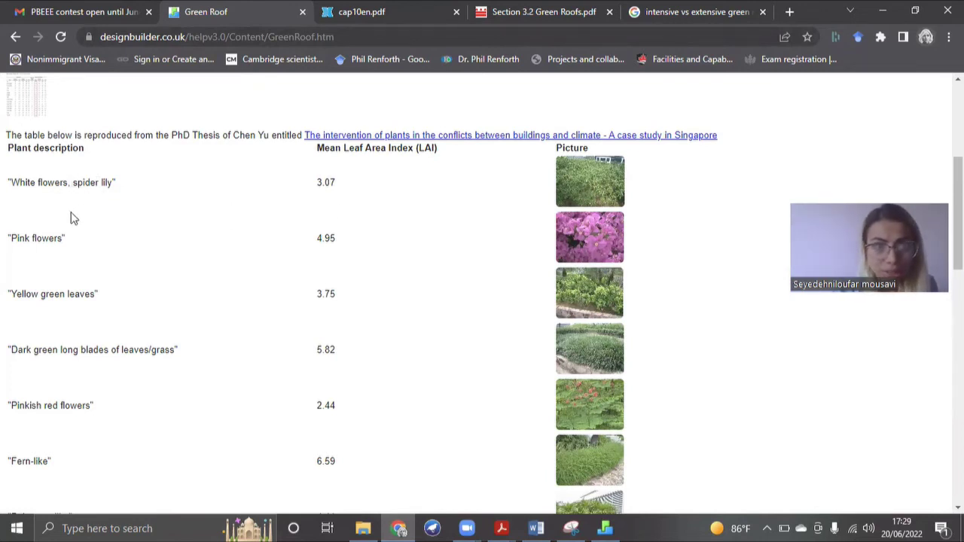
Read the Green Roof help page's leaf area index and soil moisture descriptions.
{"action": "scroll", "coordinate": [72, 246], "scroll_direction": "down", "scroll_amount": 1}
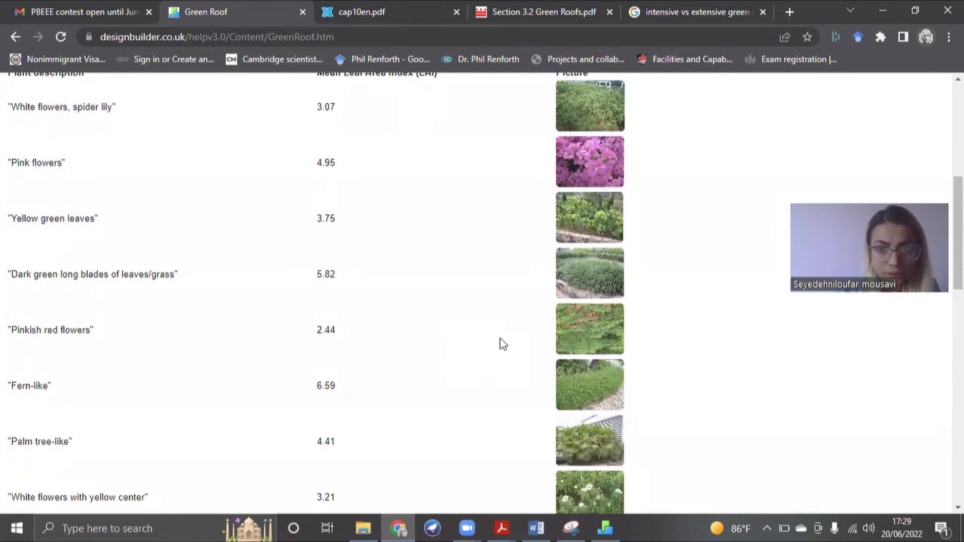
{"action": "scroll", "coordinate": [307, 452], "scroll_direction": "down", "scroll_amount": 3}
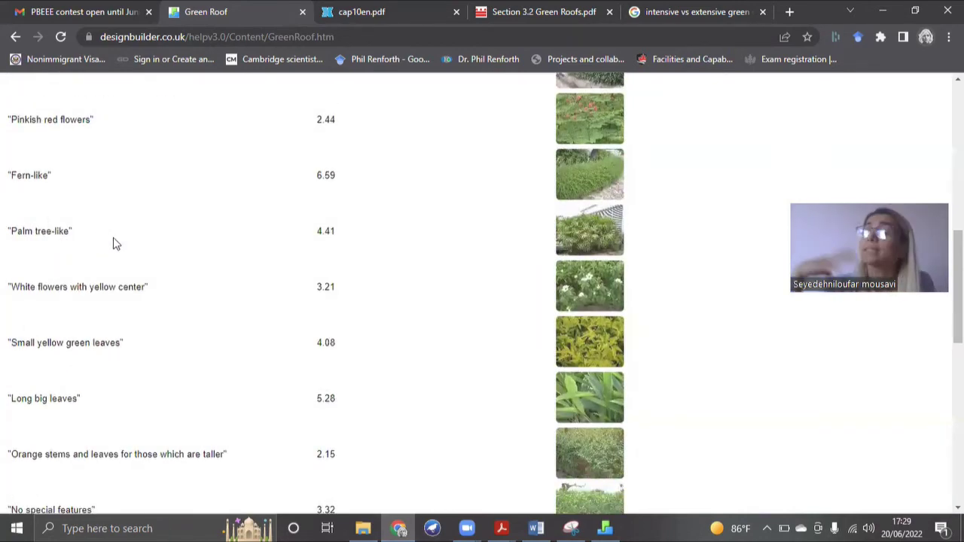
{"action": "scroll", "coordinate": [115, 243], "scroll_direction": "down", "scroll_amount": 3}
{"action": "scroll", "coordinate": [113, 241], "scroll_direction": "down", "scroll_amount": 3}
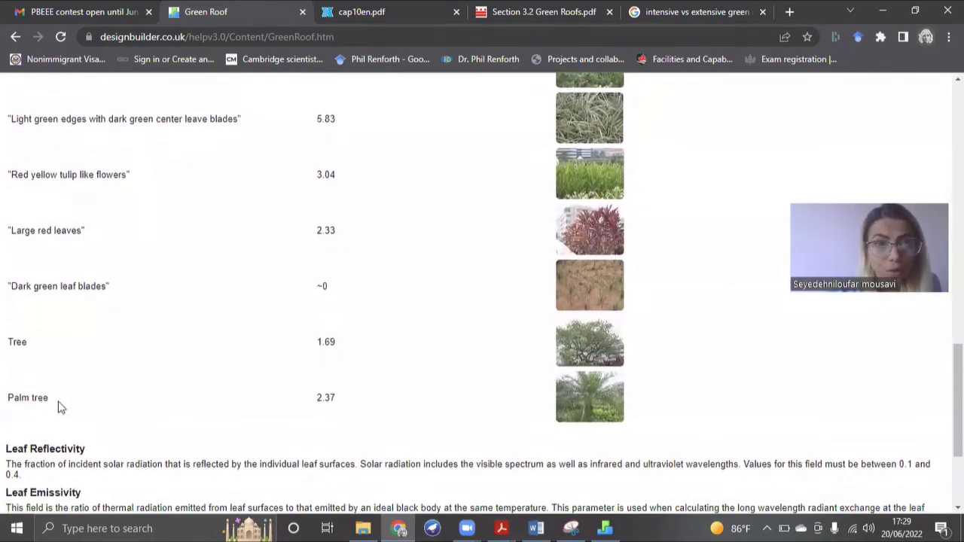
{"action": "left_click_drag", "start_coordinate": [21, 397], "coordinate": [232, 378]}
{"action": "scroll", "coordinate": [232, 378], "scroll_direction": "up", "scroll_amount": 3}
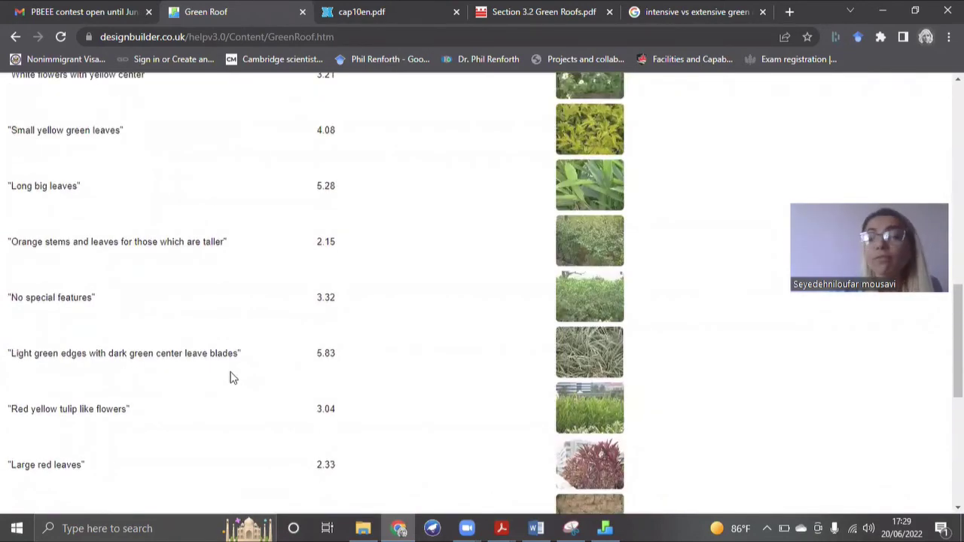
{"action": "scroll", "coordinate": [232, 378], "scroll_direction": "up", "scroll_amount": 7}
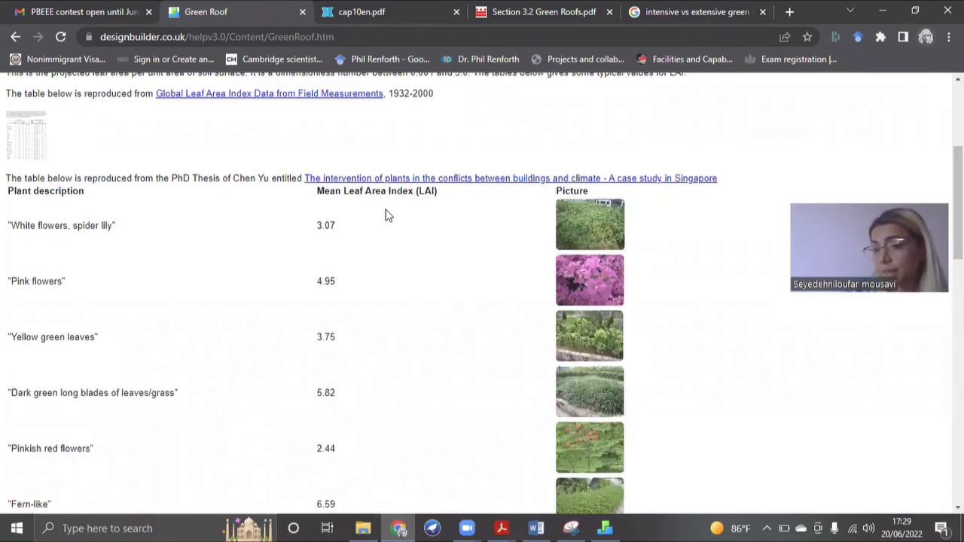
{"action": "scroll", "coordinate": [254, 447], "scroll_direction": "down", "scroll_amount": 1}
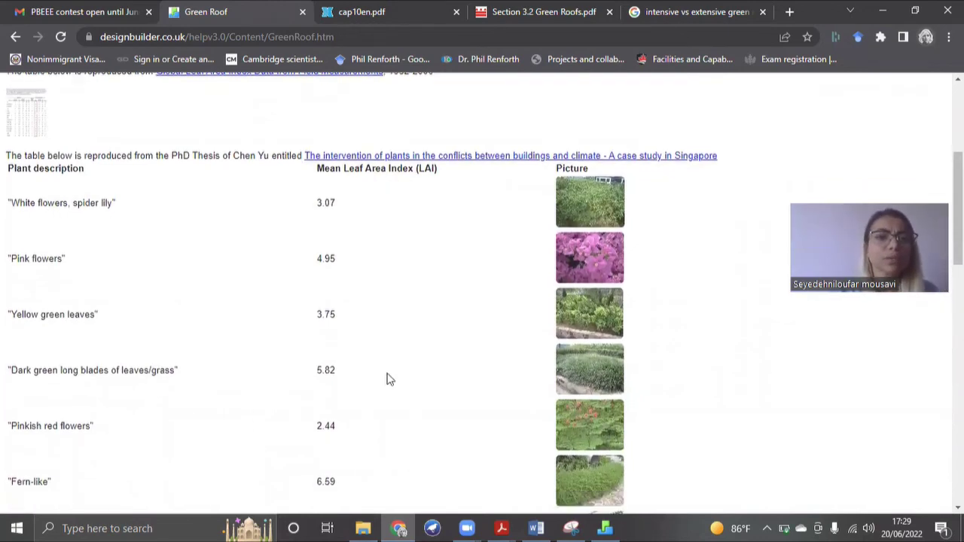
{"action": "scroll", "coordinate": [387, 379], "scroll_direction": "down", "scroll_amount": 10}
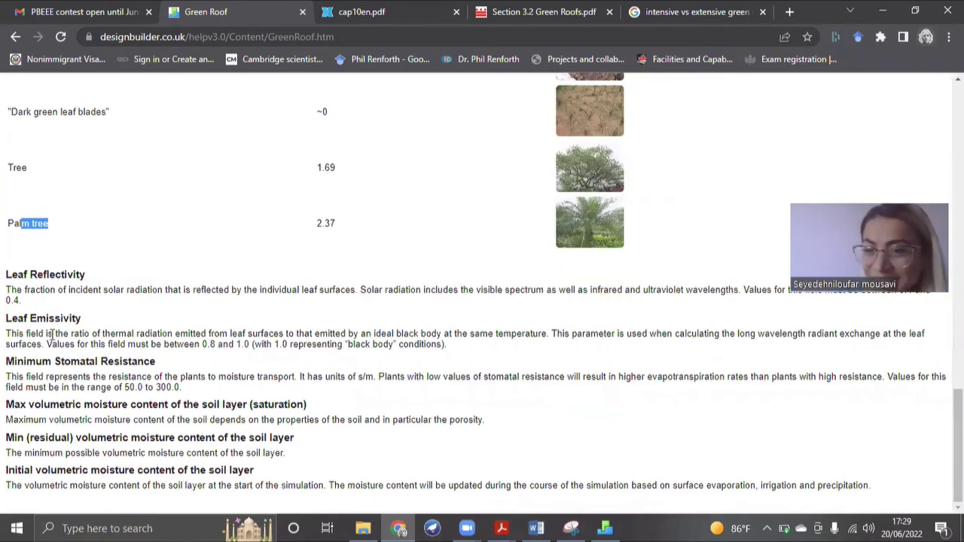
Return to Green roof-soil's green roof settings to check moisture and leaf reflectivity values.
{"action": "left_click", "coordinate": [604, 528]}
{"action": "left_click", "coordinate": [447, 204]}
{"action": "left_click", "coordinate": [436, 162]}
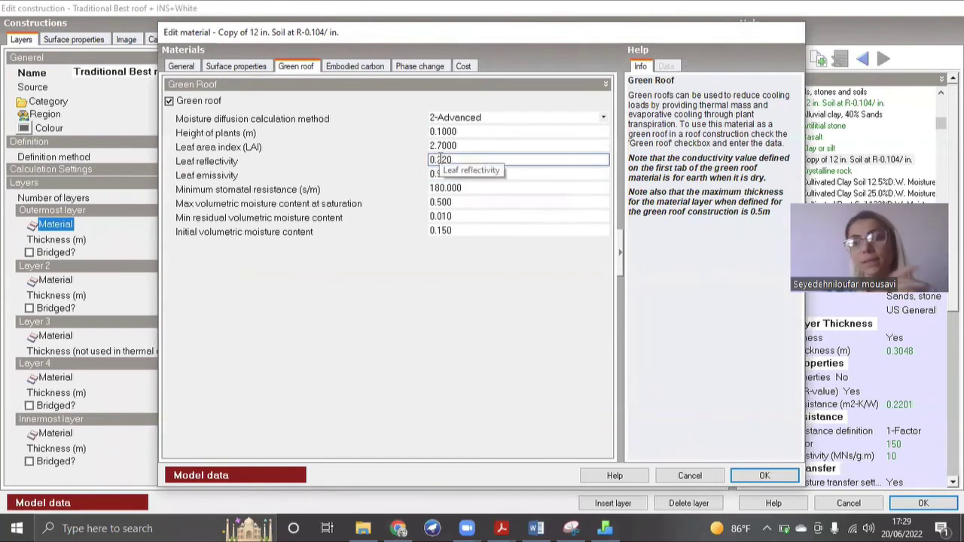
Save Green roof-soil and make it the outermost roof layer, 0.3048 m thick.
{"action": "left_click", "coordinate": [636, 399]}
{"action": "left_click", "coordinate": [763, 477]}
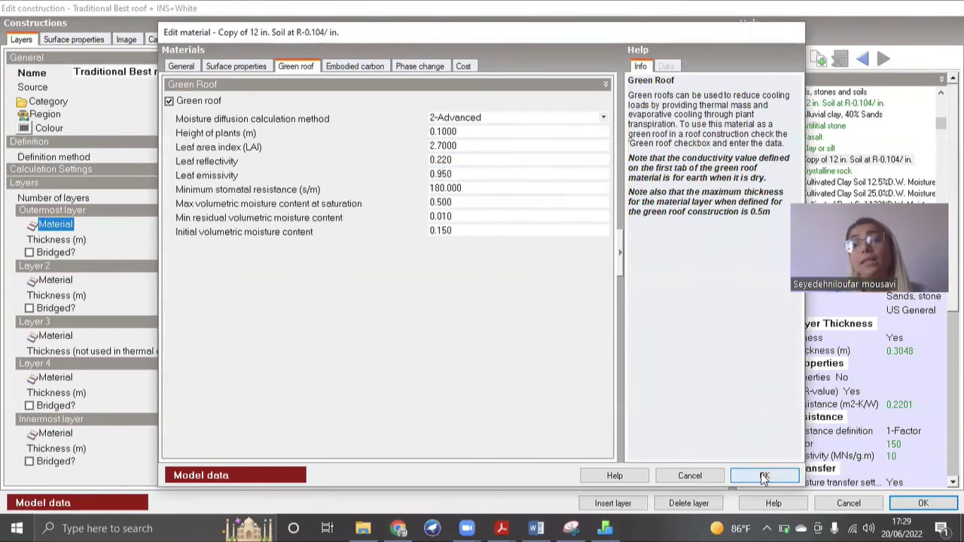
{"action": "double_click", "coordinate": [815, 162]}
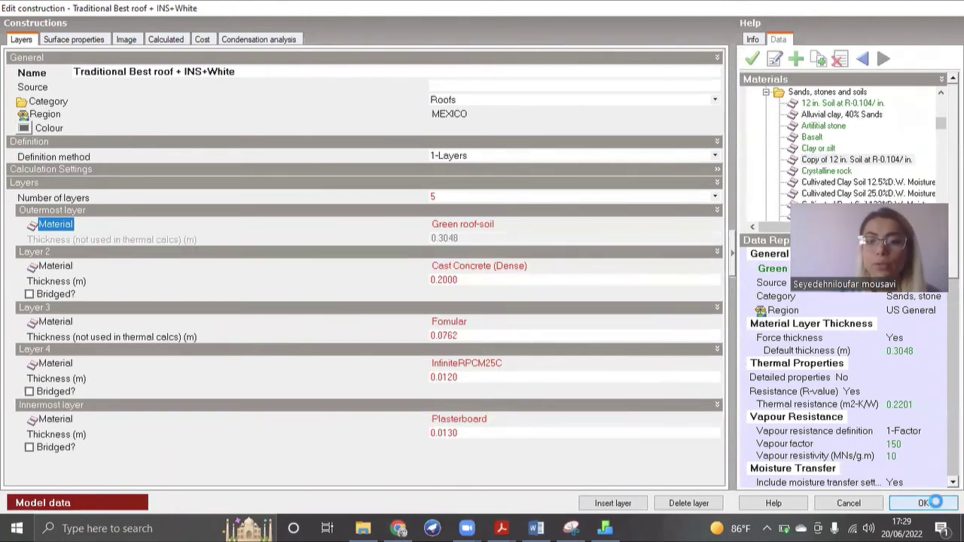
{"action": "key", "text": "Return"}
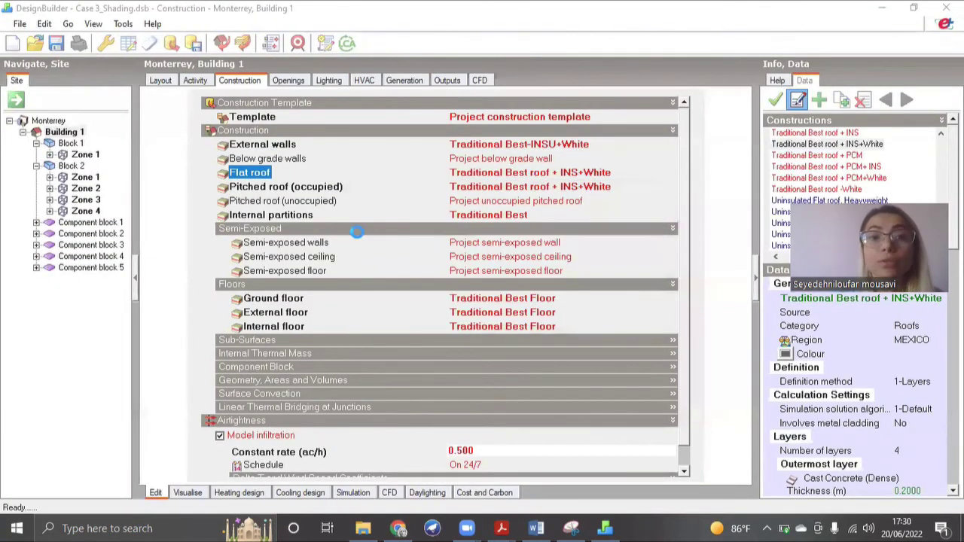
Reopen the Traditional Best roof + INS+White flat roof construction and select its Green roof-soil layer.
{"action": "left_click", "coordinate": [174, 80]}
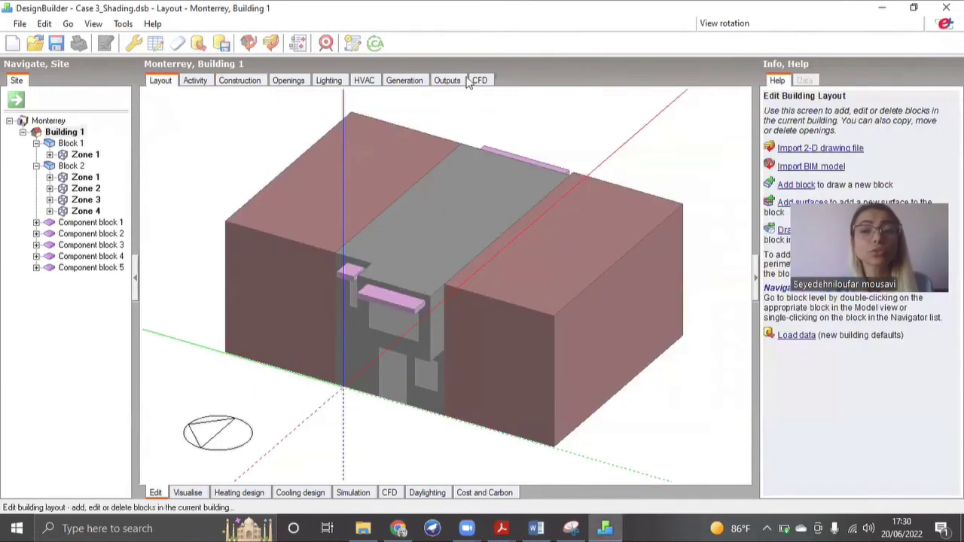
{"action": "left_click", "coordinate": [240, 81]}
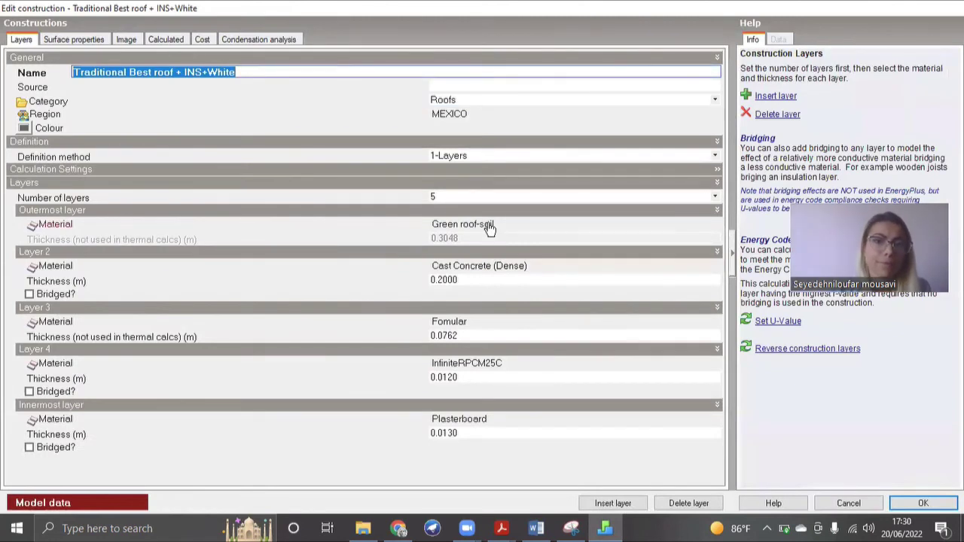
{"action": "left_click", "coordinate": [489, 226]}
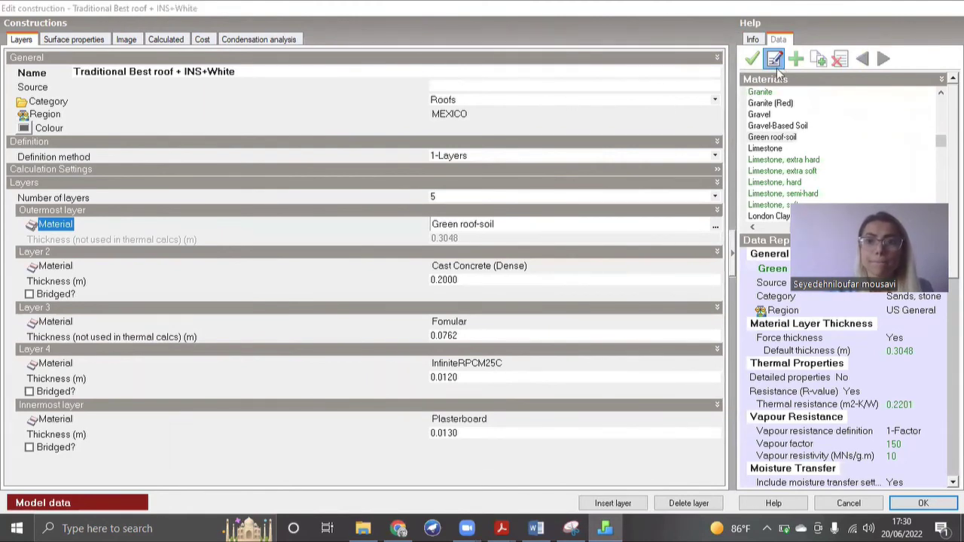
Edit Green roof-soil's surface properties, showing the texture library with Concrete and Asphalt collapsed.
{"action": "left_click", "coordinate": [775, 64]}
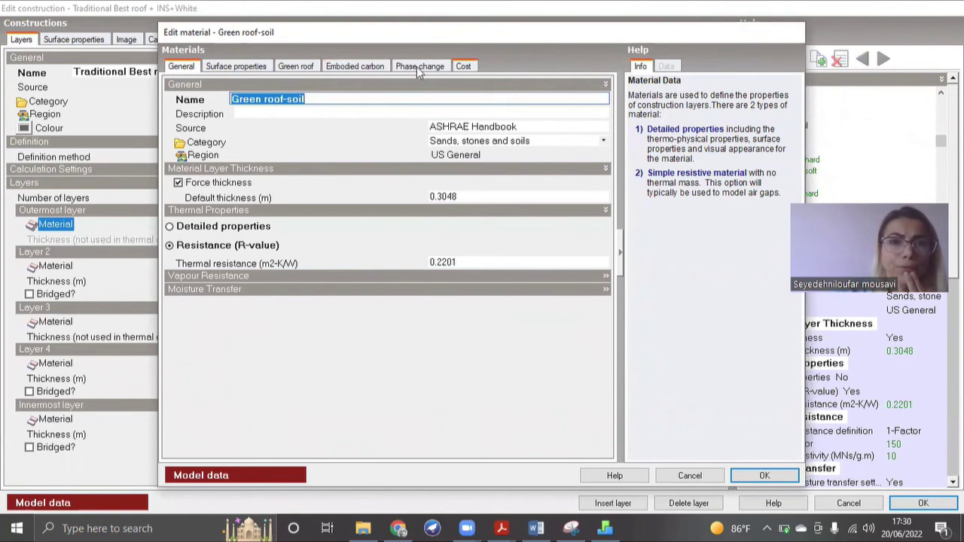
{"action": "left_click", "coordinate": [240, 68]}
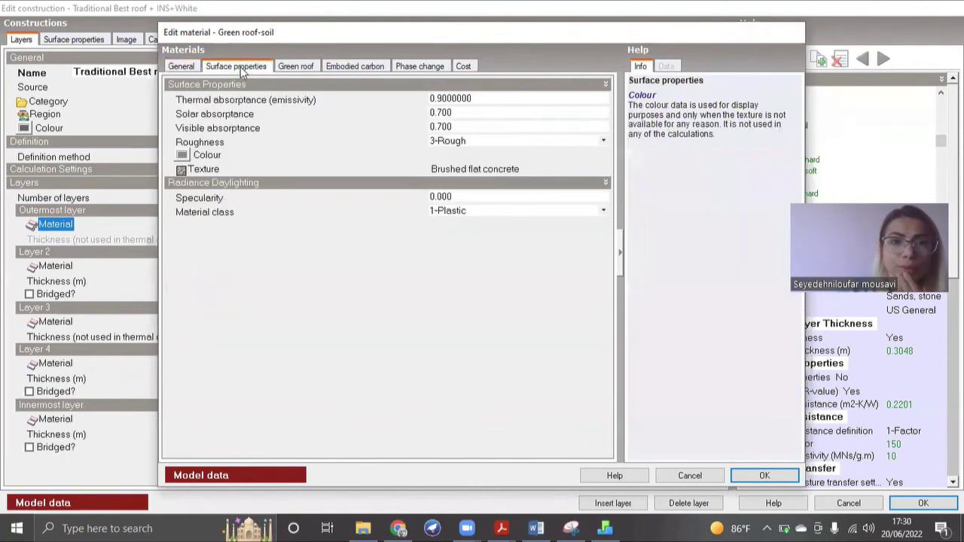
{"action": "left_click", "coordinate": [460, 170]}
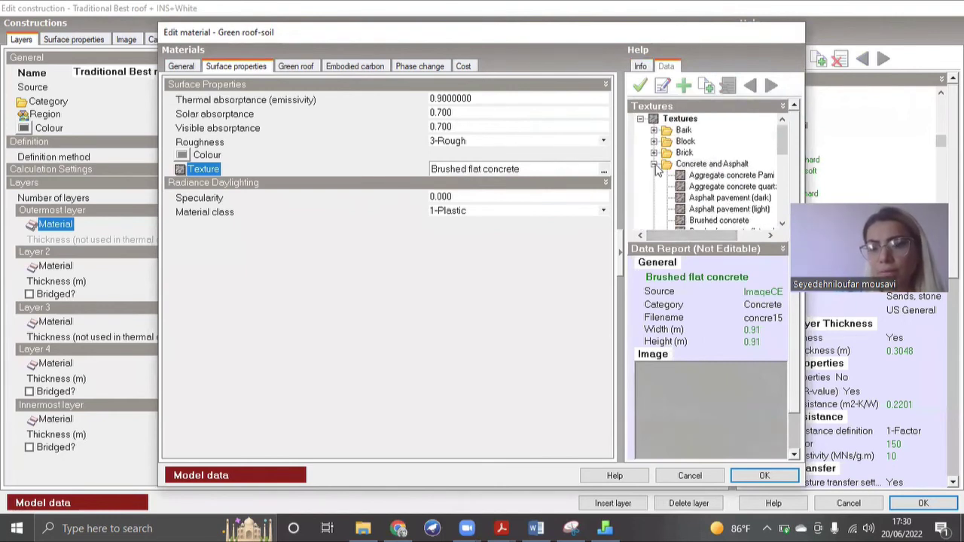
{"action": "left_click", "coordinate": [655, 165]}
Give Green roof-soil the Plants > Grass lawn texture and confirm the material and construction editors.
{"action": "scroll", "coordinate": [681, 189], "scroll_direction": "down", "scroll_amount": 2}
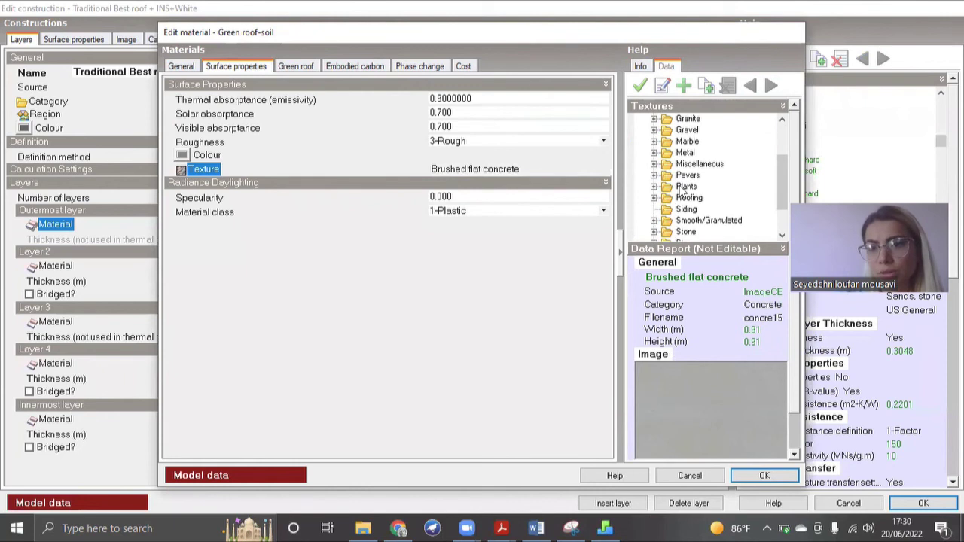
{"action": "scroll", "coordinate": [692, 213], "scroll_direction": "down", "scroll_amount": 2}
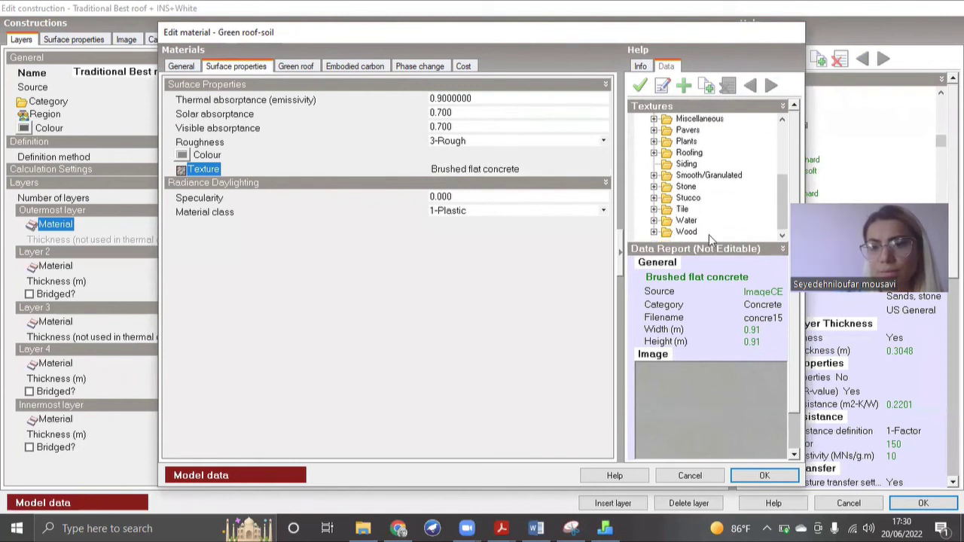
{"action": "left_click", "coordinate": [654, 141]}
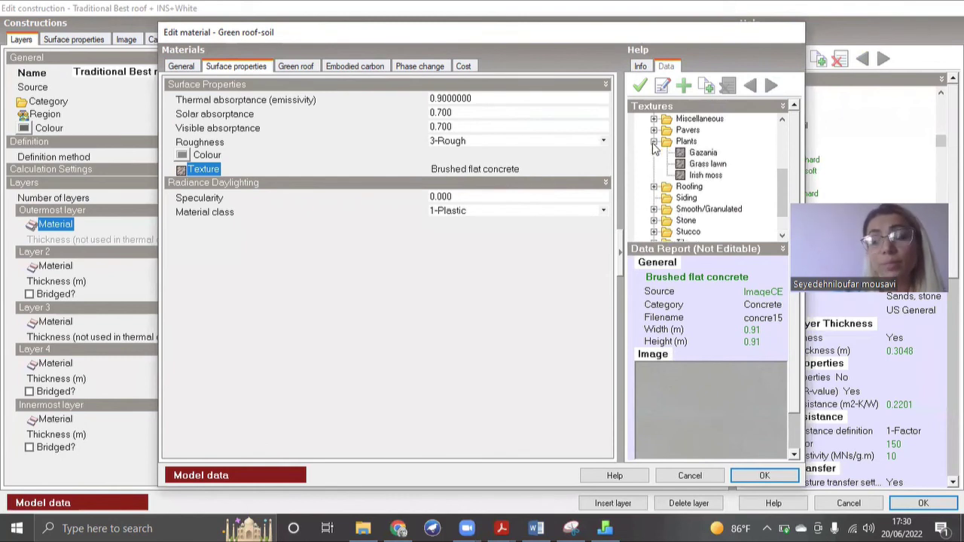
{"action": "left_click", "coordinate": [706, 165]}
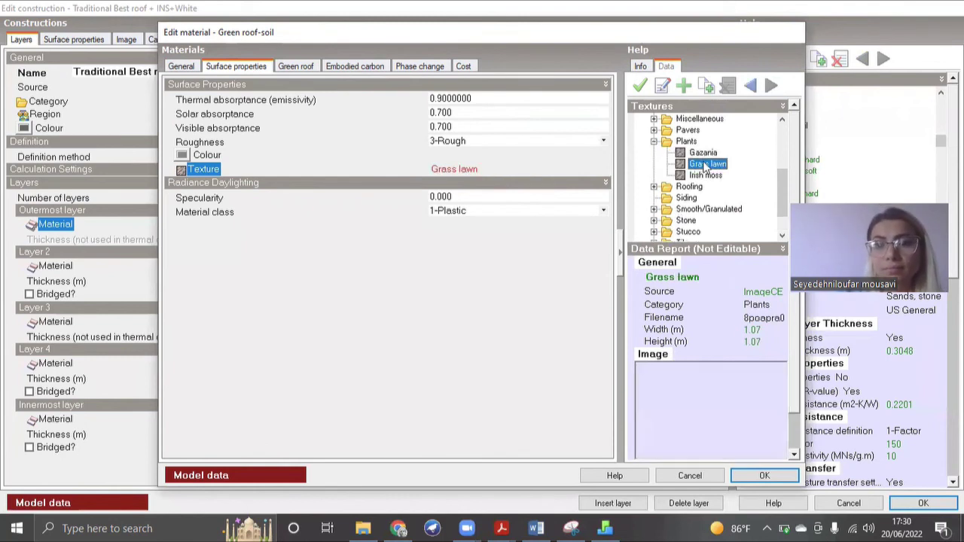
{"action": "left_click", "coordinate": [764, 476]}
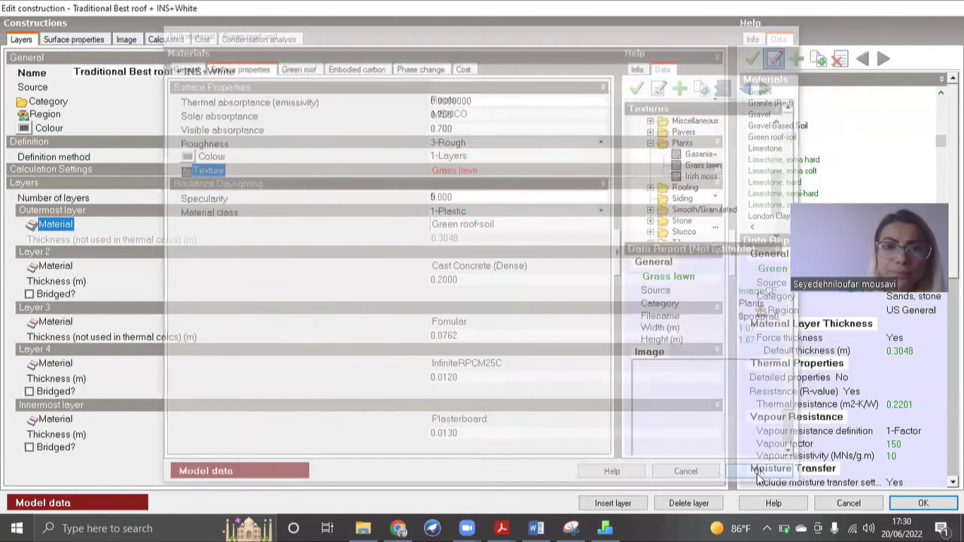
{"action": "left_click", "coordinate": [923, 503]}
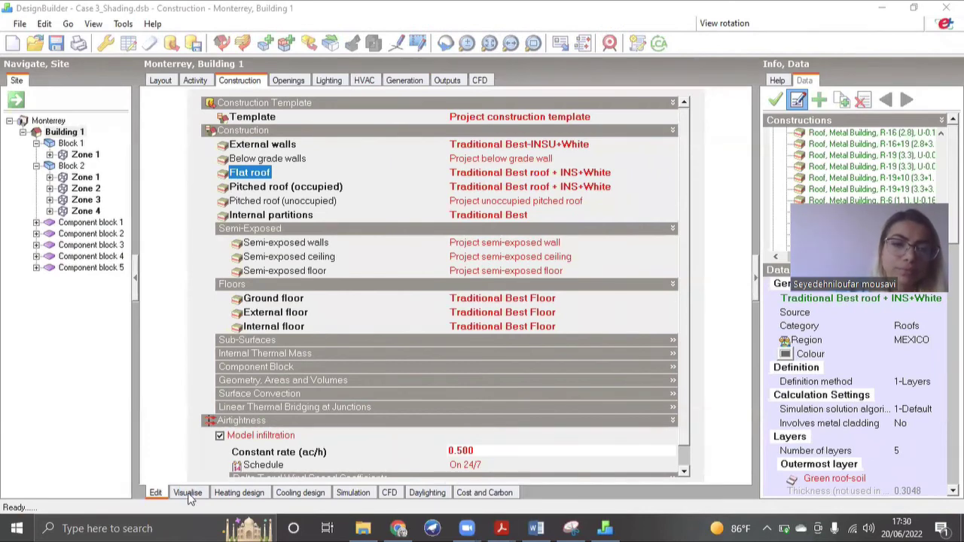
Show Building 1 as a rendered visualisation with shadows and orbit to view the roof.
{"action": "left_click", "coordinate": [189, 492]}
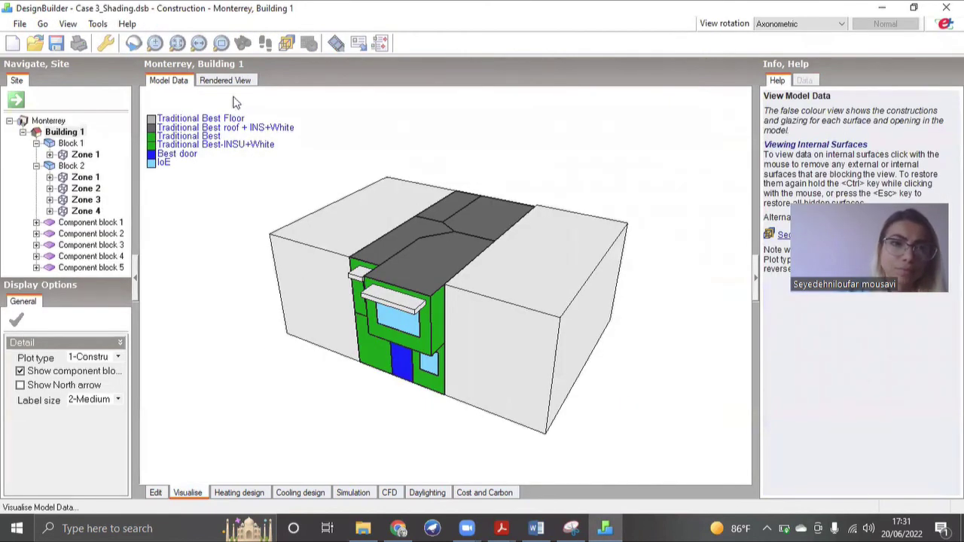
{"action": "left_click", "coordinate": [236, 80]}
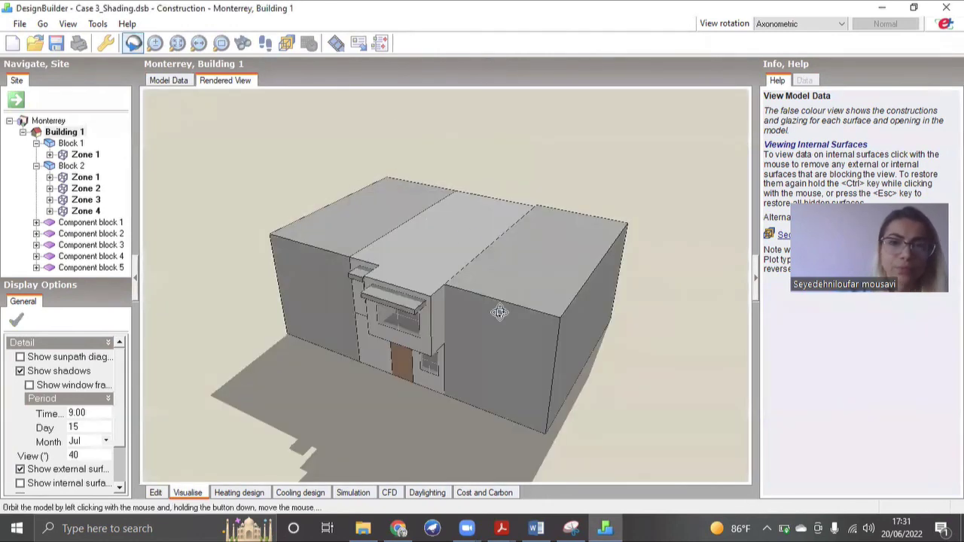
{"action": "mouse_move", "coordinate": [506, 283]}
{"action": "left_mouse_down"}
{"action": "mouse_move", "coordinate": [467, 279]}
{"action": "mouse_move", "coordinate": [512, 287]}
{"action": "left_mouse_up"}
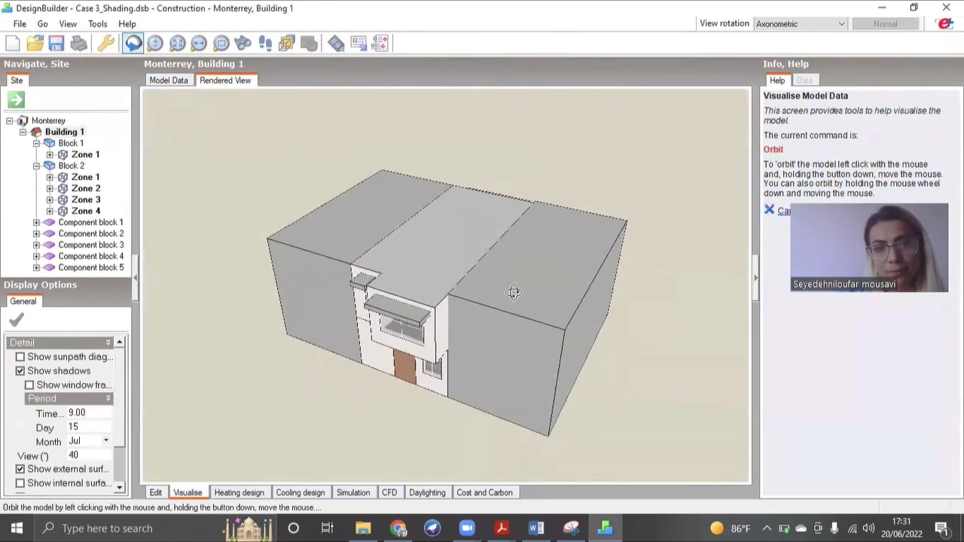